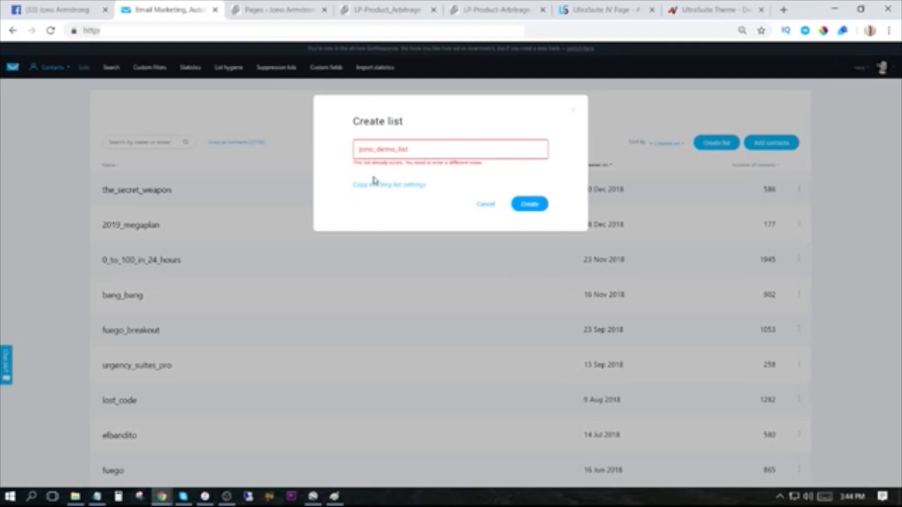
# Change the new contact list's name to jono_demo_list1 and create the list.
pyautogui.click(412, 150)
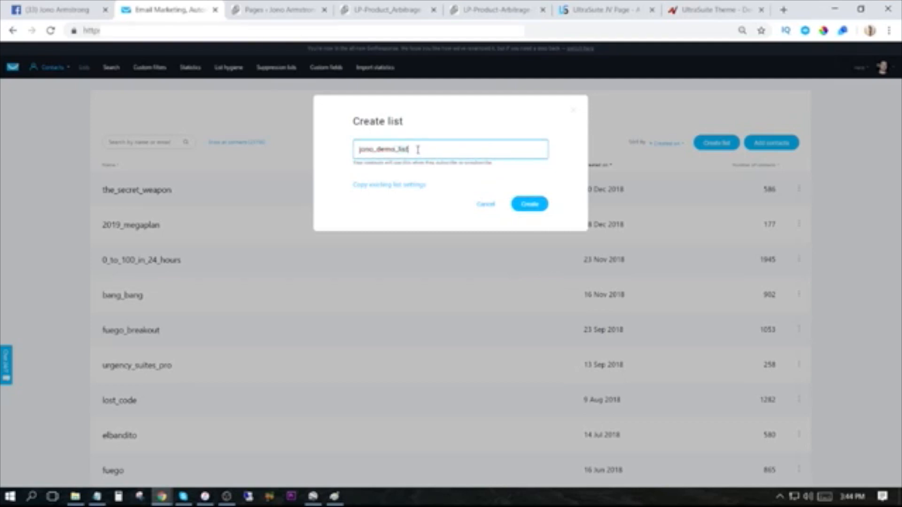
pyautogui.click(529, 207)
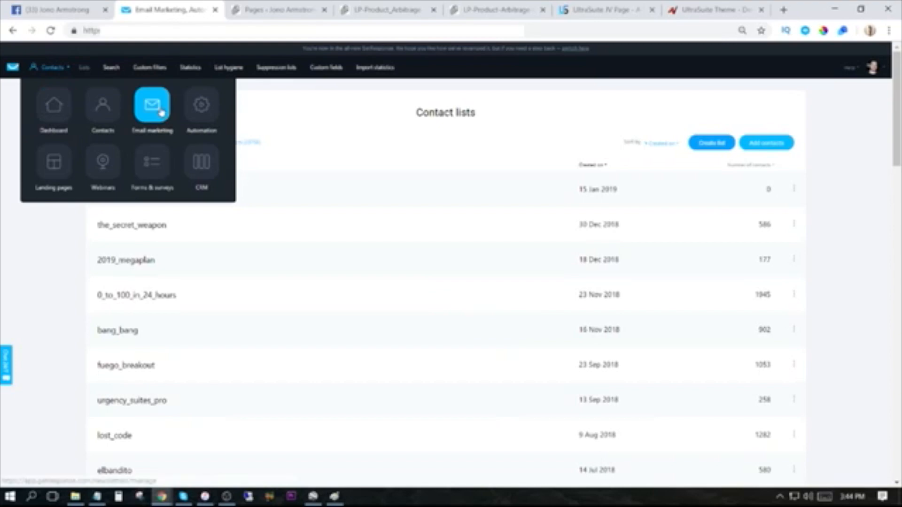
# Go to the email marketing autoresponders and filter them to only the jono_demo_list1 list.
pyautogui.click(161, 112)
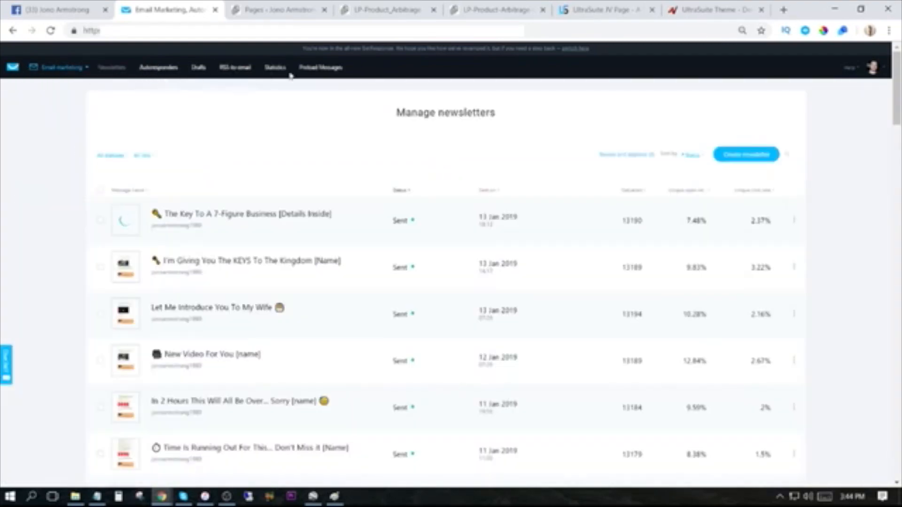
pyautogui.click(163, 70)
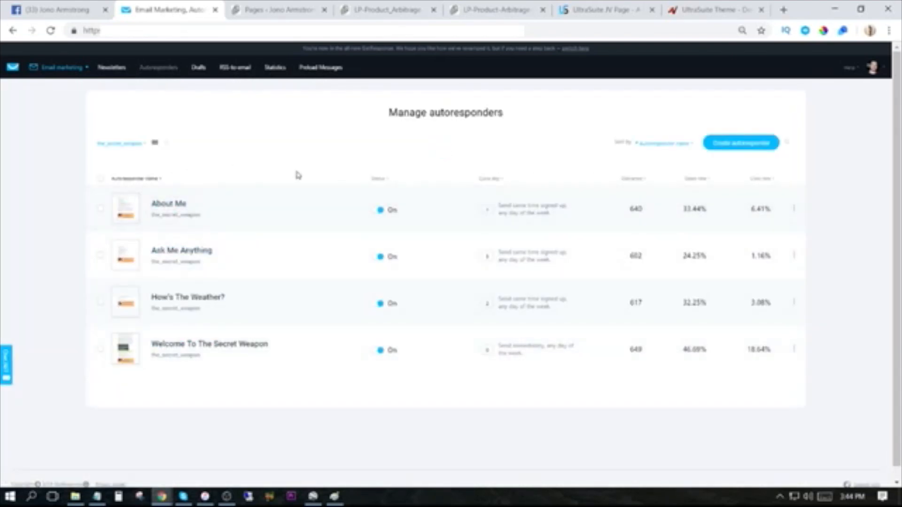
pyautogui.click(132, 144)
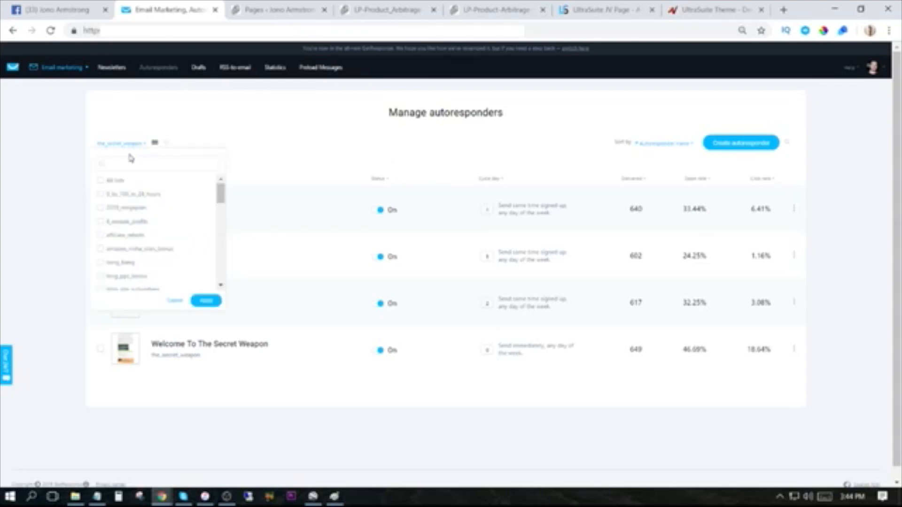
pyautogui.scroll(-3, 138, 226)
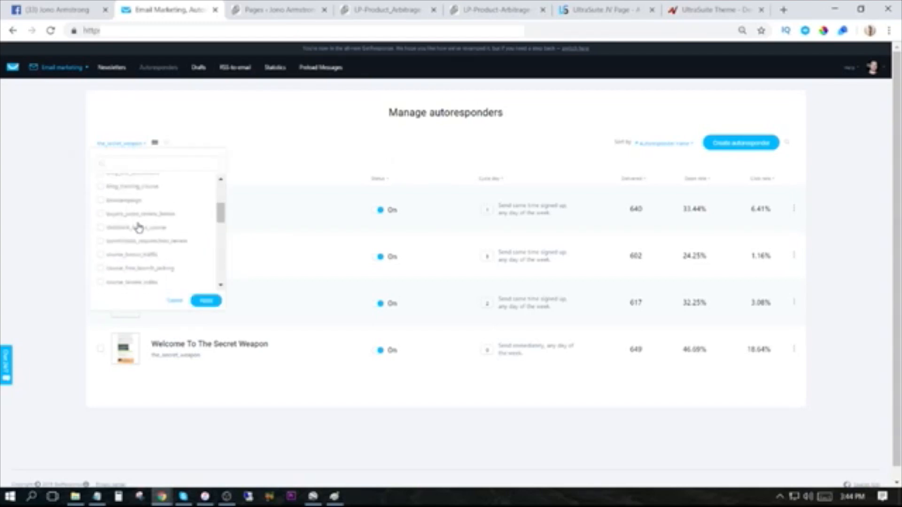
pyautogui.scroll(-2, 138, 228)
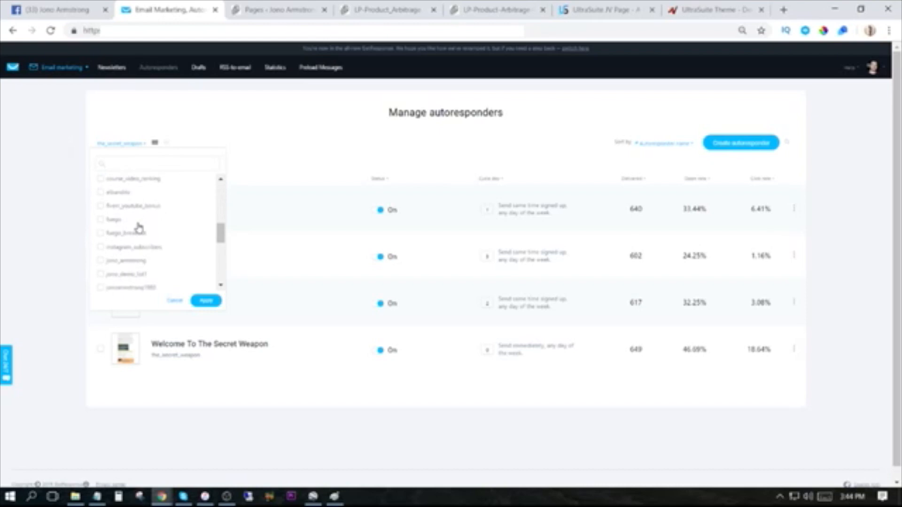
pyautogui.click(100, 275)
pyautogui.scroll(-5, 158, 244)
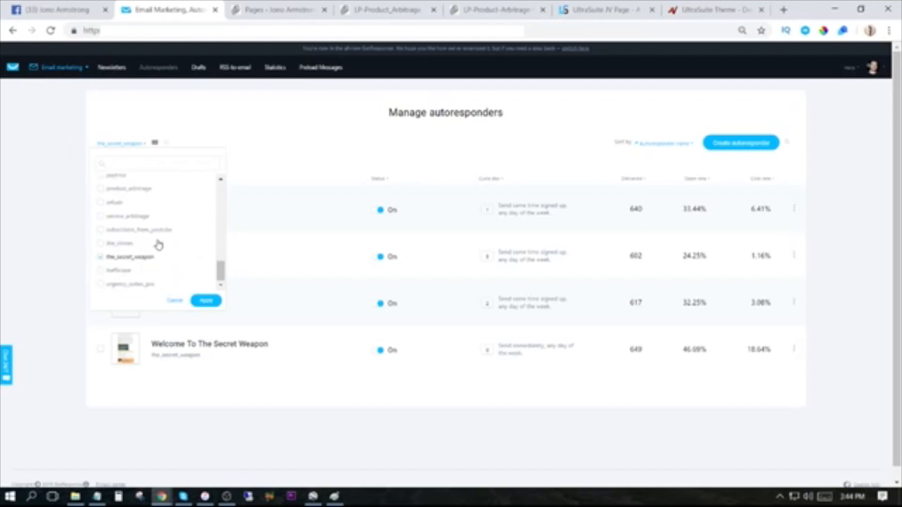
pyautogui.scroll(4, 137, 248)
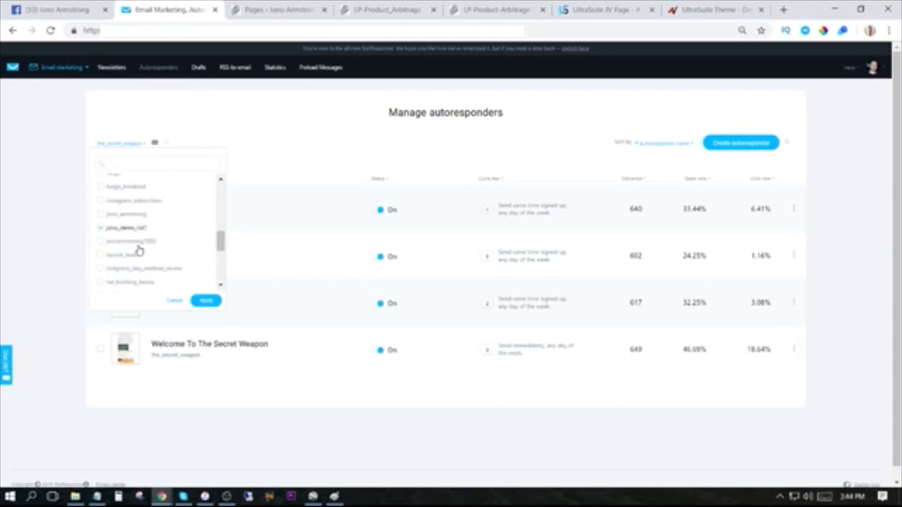
pyautogui.click(203, 301)
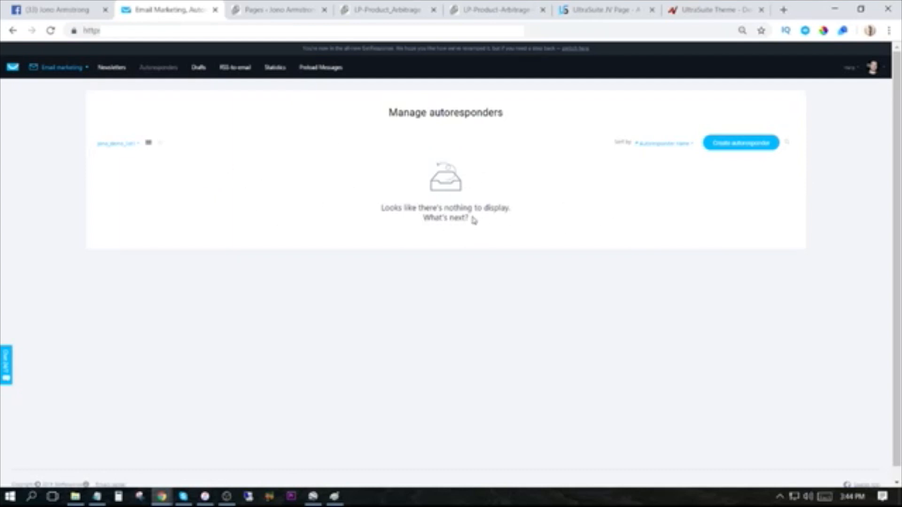
# Start a new autoresponder and enter Jono_demo1 as its name.
pyautogui.click(743, 144)
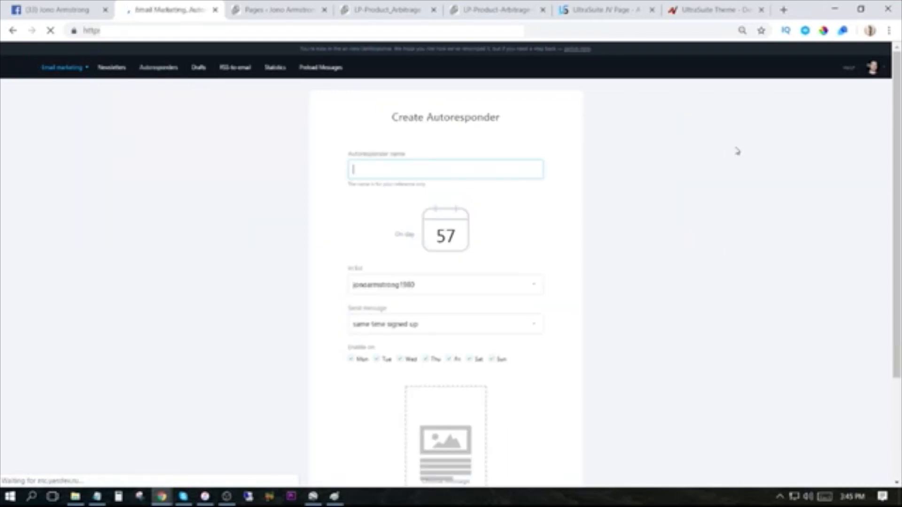
pyautogui.click(401, 168)
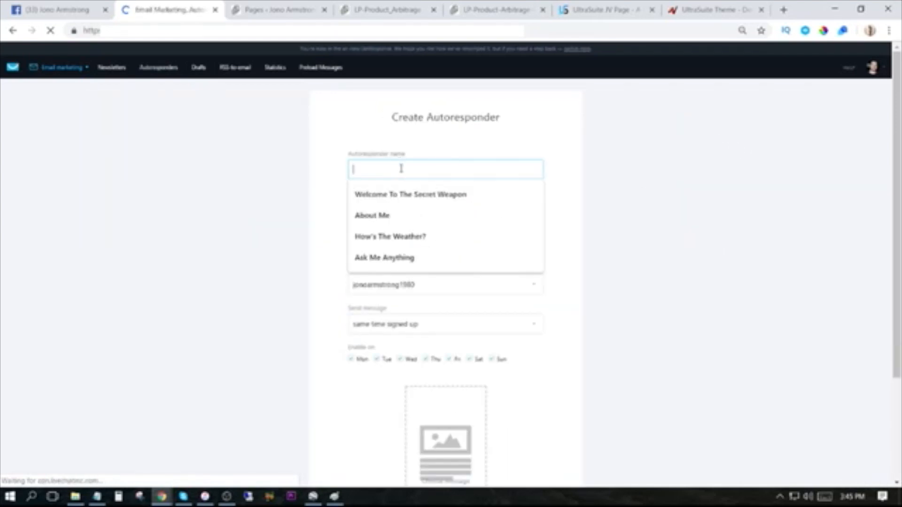
pyautogui.write('I')
pyautogui.write('ono_demo1')
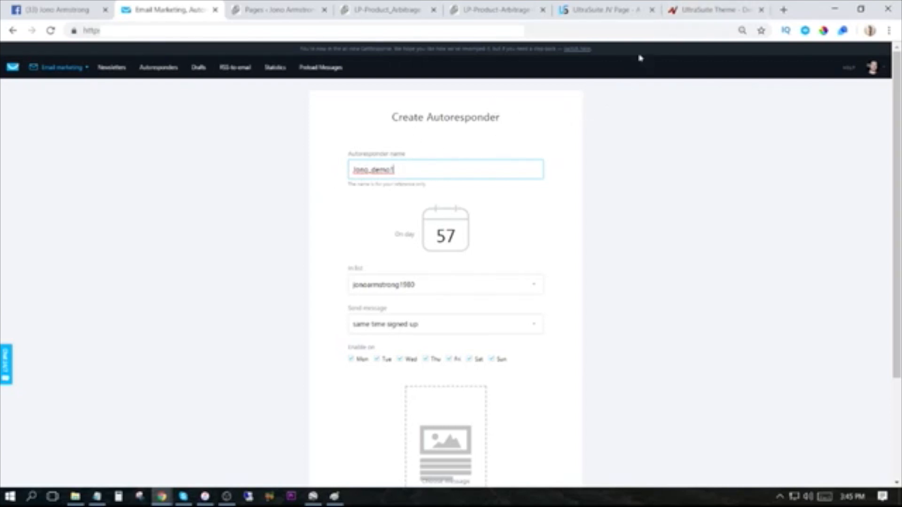
# Look at the JVZoo and UltraSuite product pages, and rename the autoresponder Ultrasuite.
pyautogui.click(714, 10)
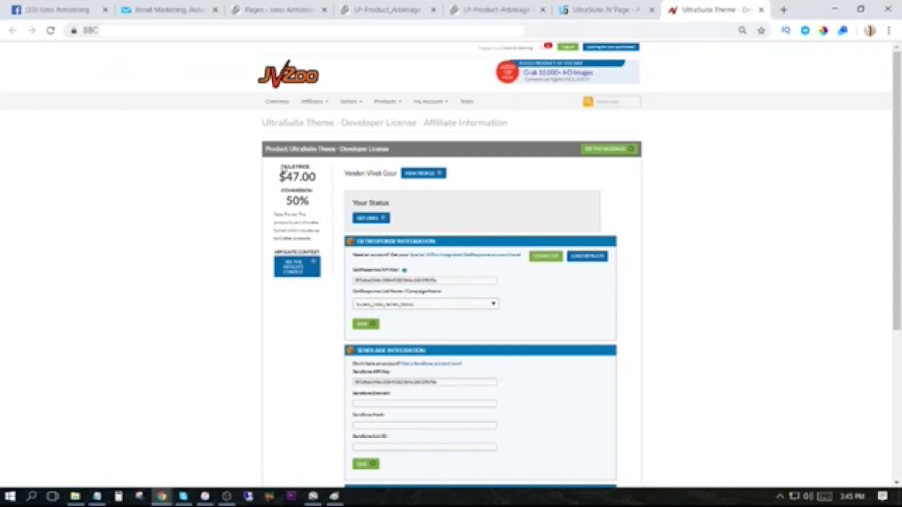
pyautogui.click(599, 9)
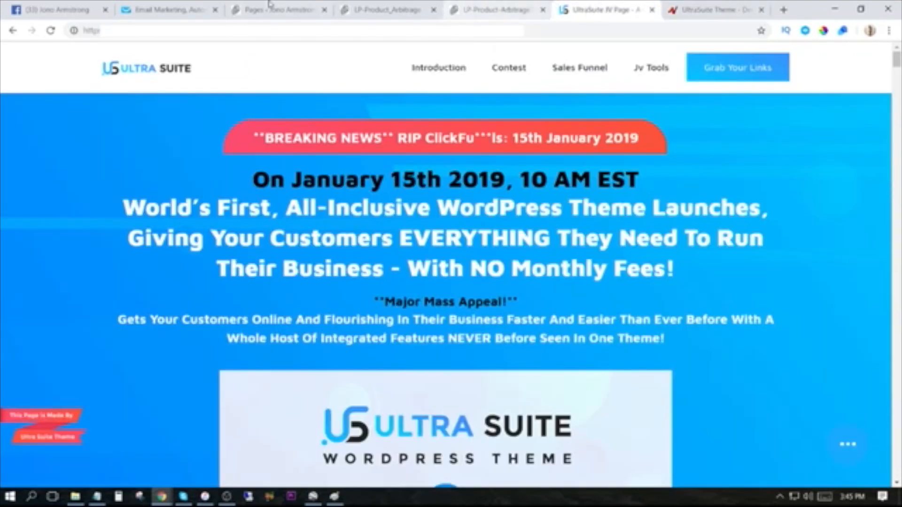
pyautogui.click(172, 7)
pyautogui.moveTo(398, 170); pyautogui.dragTo(329, 172)
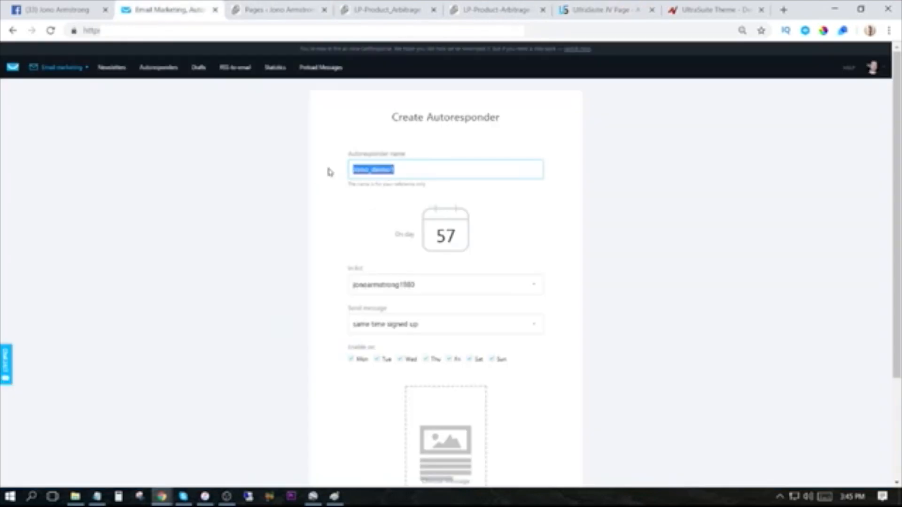
pyautogui.write('Ultrasuite')
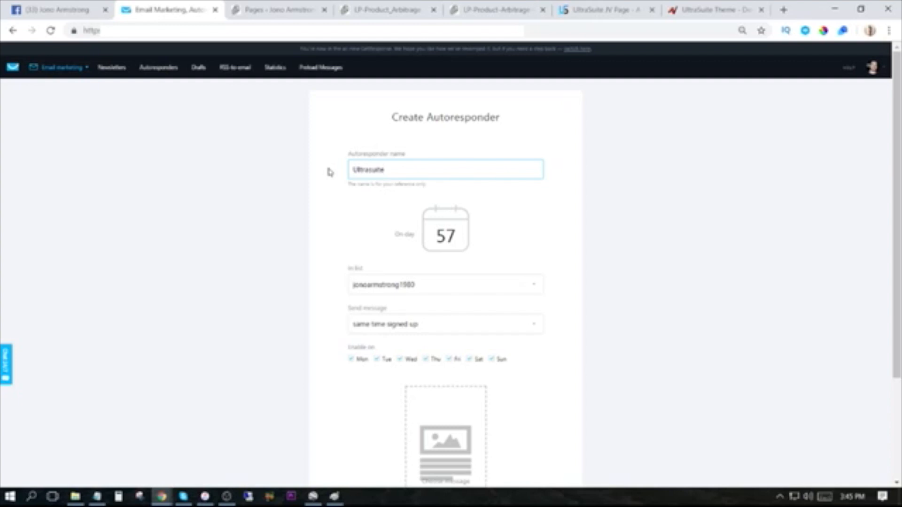
pyautogui.click(363, 230)
# Assign the autoresponder to the jono_demo_list1 list.
pyautogui.scroll(-1, 382, 227)
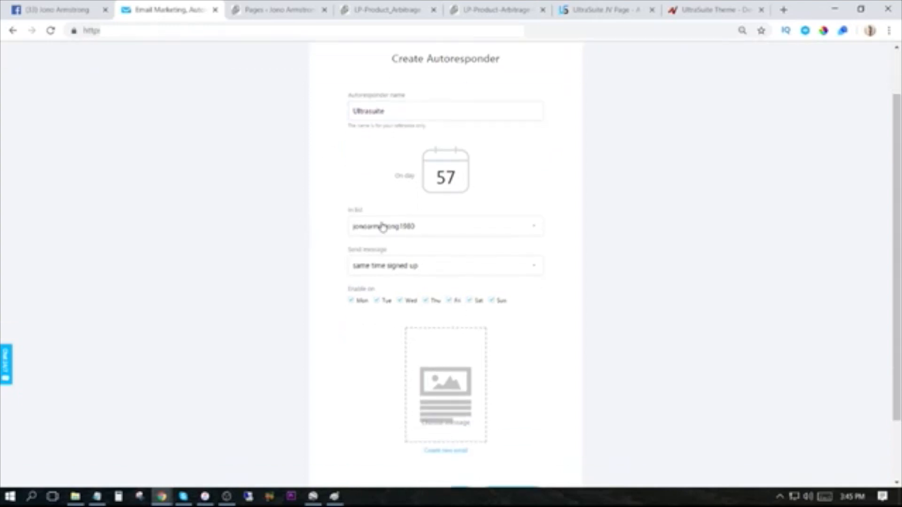
pyautogui.click(408, 230)
pyautogui.scroll(-3, 388, 318)
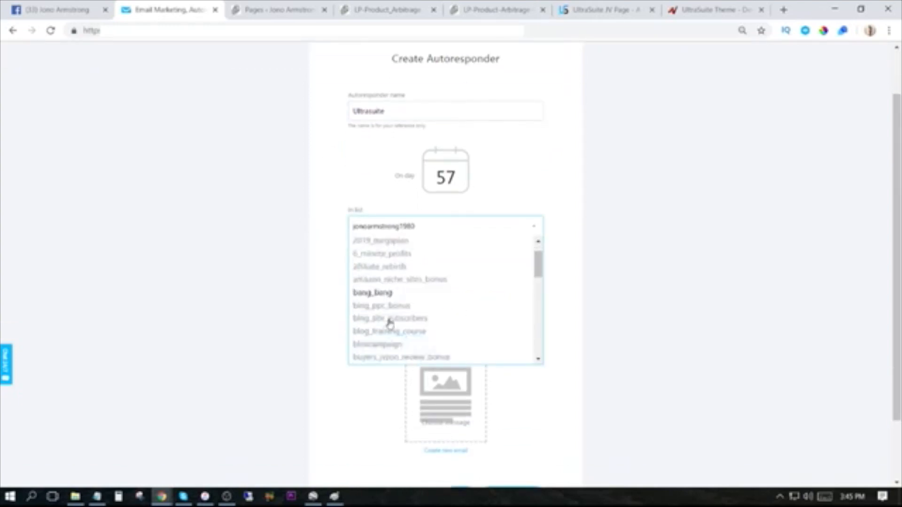
pyautogui.scroll(-3, 389, 323)
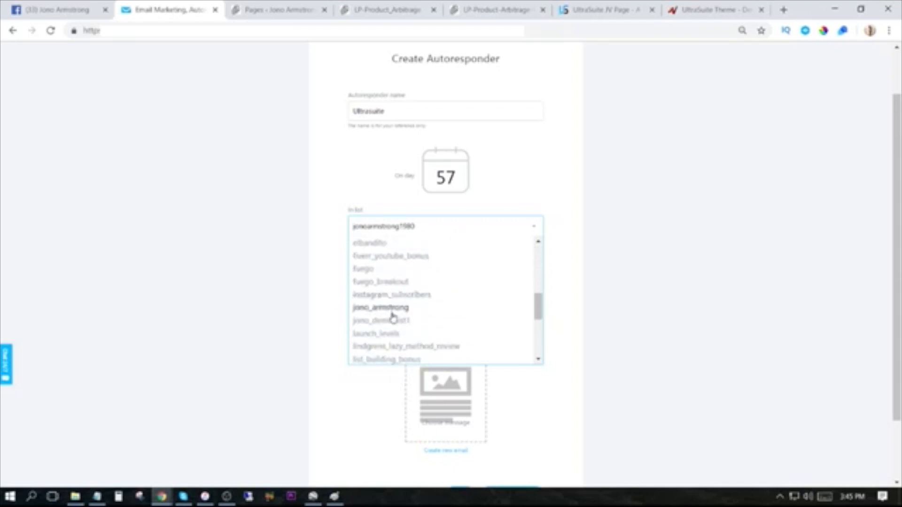
pyautogui.click(390, 320)
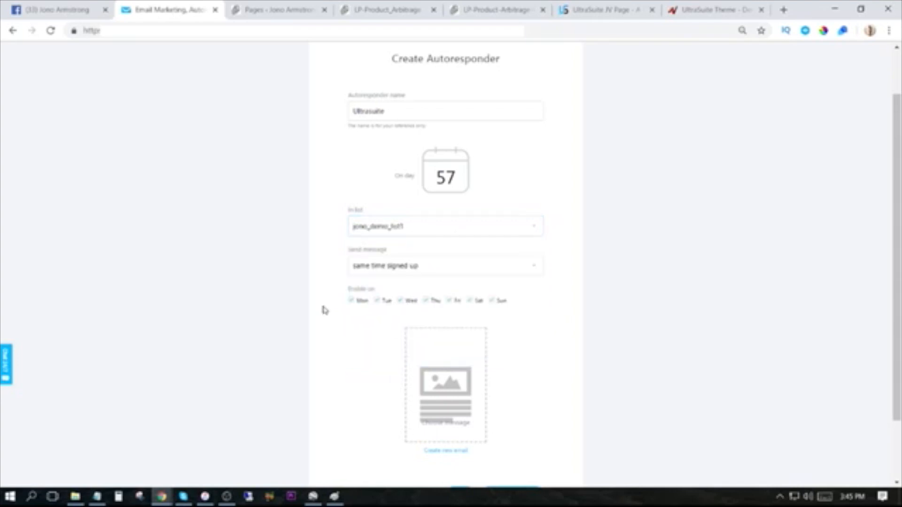
# Create a new email for the autoresponder with the message name "Thanks For Joining My List... Bonus Inside".
pyautogui.scroll(-2, 323, 310)
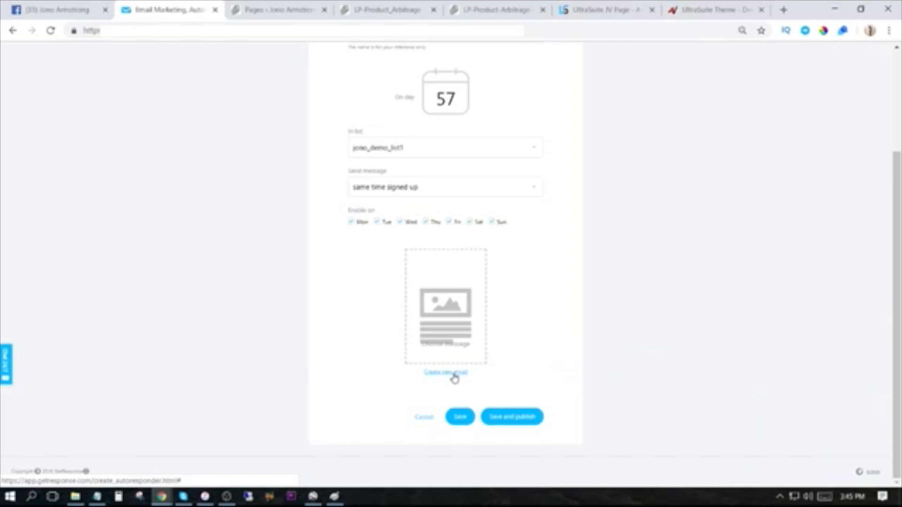
pyautogui.click(454, 376)
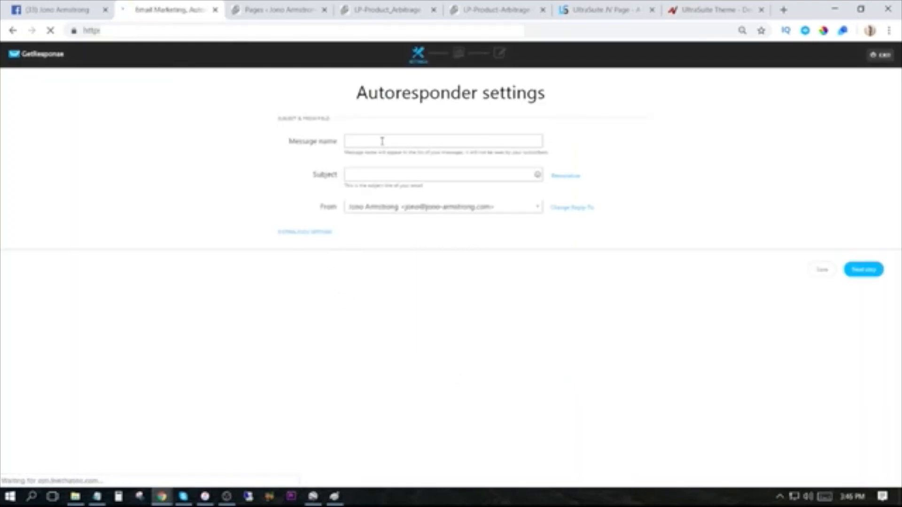
pyautogui.click(386, 143)
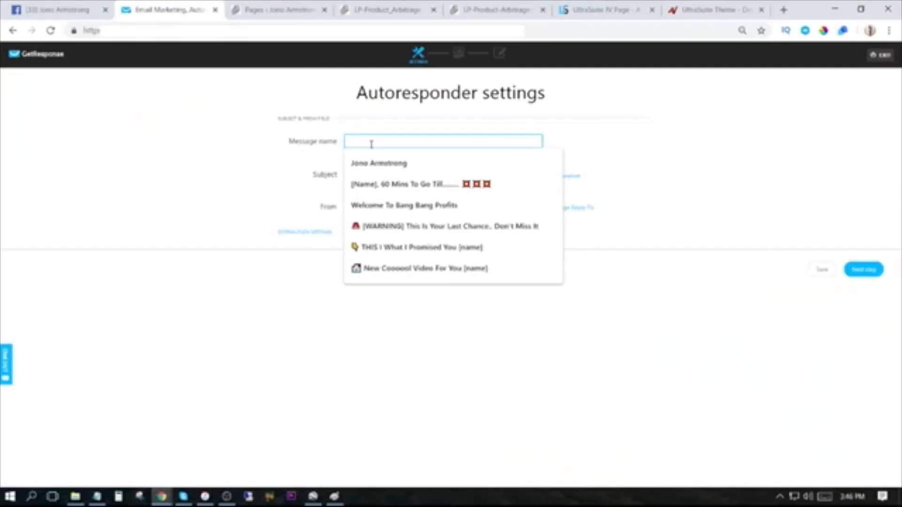
pyautogui.write('Thanks For Joining My List... Bonus Inside')
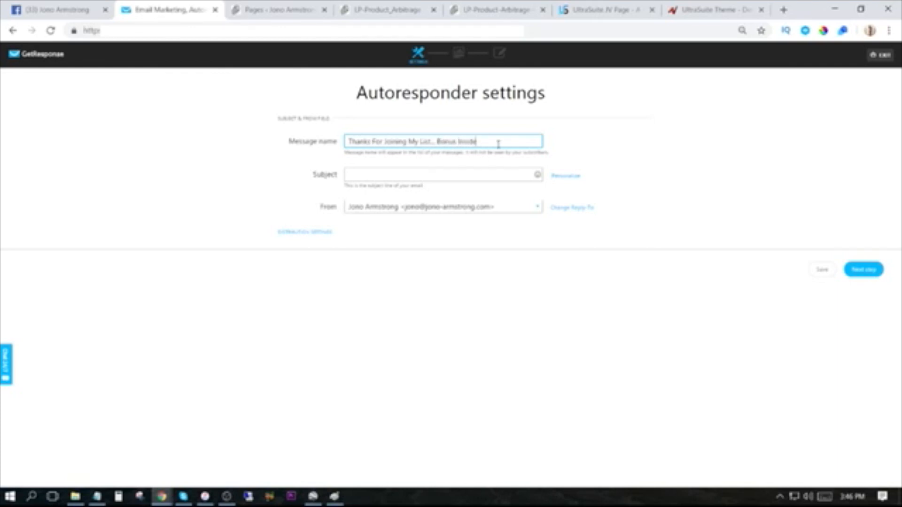
# Copy the message name into the email's subject and append the cowboy-hat face emoji.
pyautogui.moveTo(499, 144); pyautogui.dragTo(302, 159)
pyautogui.hotkey('ctrl', 'c')
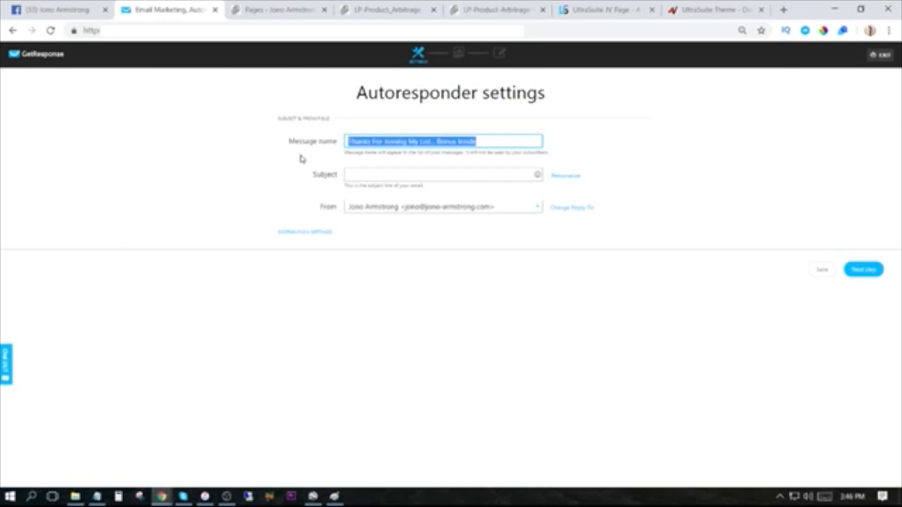
pyautogui.click(377, 174)
pyautogui.hotkey('ctrl', 'v')
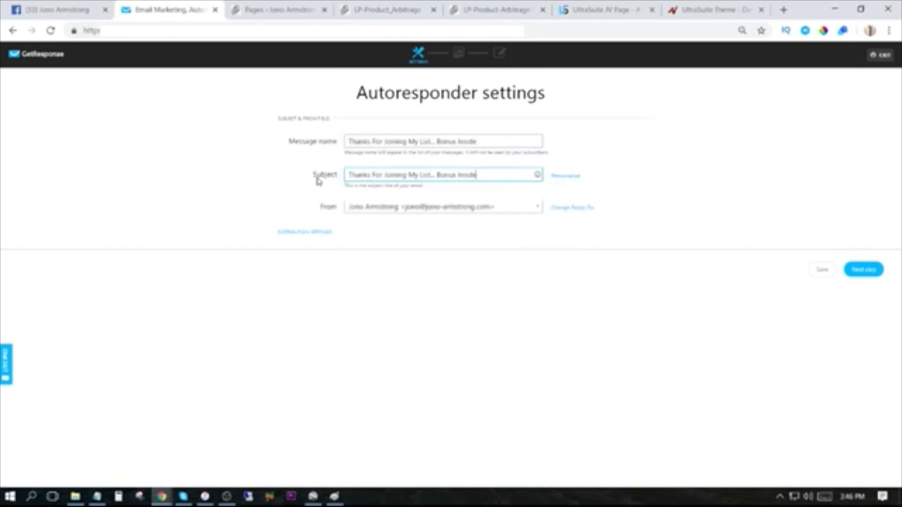
pyautogui.click(538, 175)
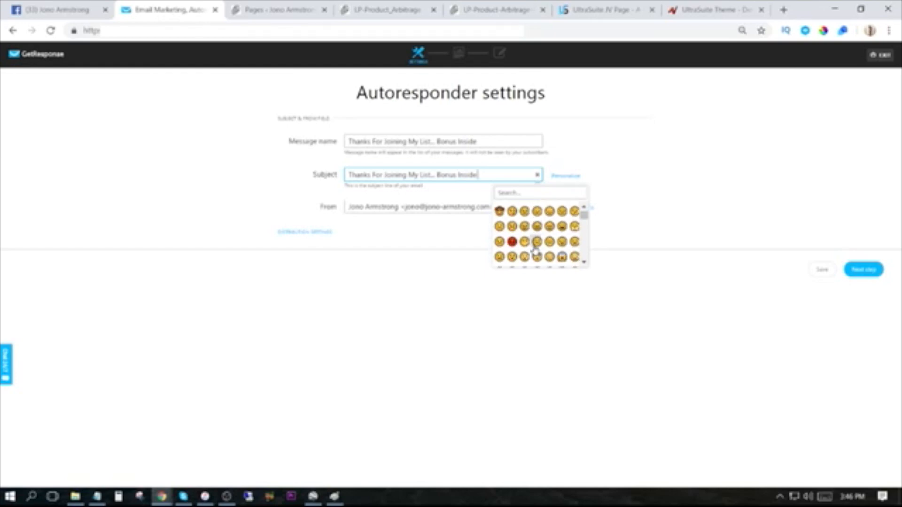
pyautogui.click(499, 211)
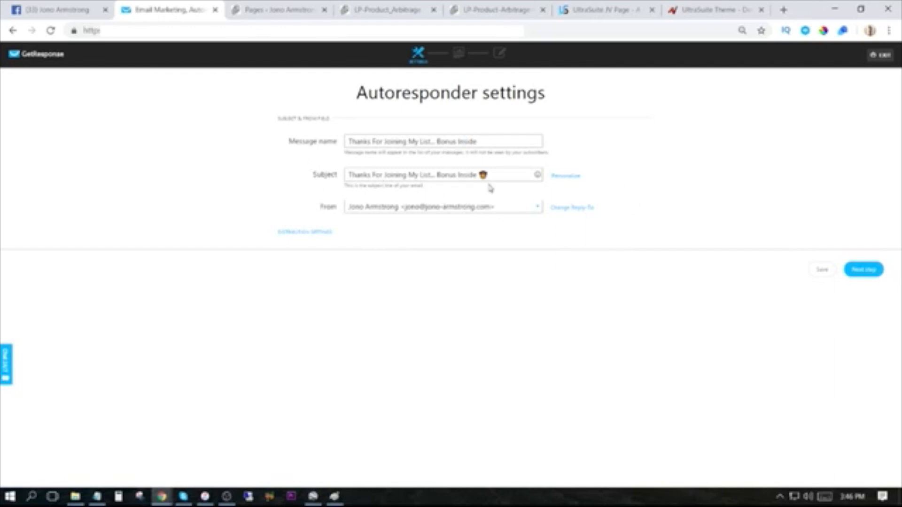
# Proceed to the template selection, browse the predesigned templates, and choose a plain-text message instead.
pyautogui.click(876, 277)
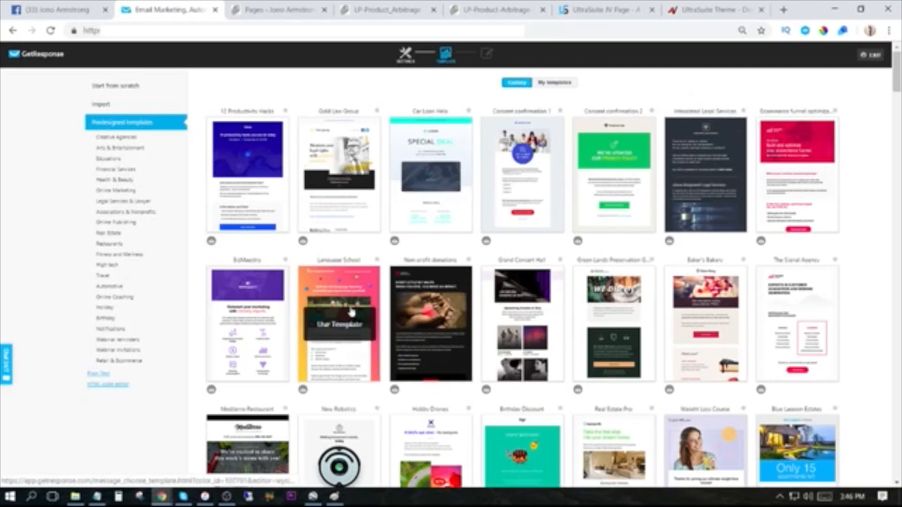
pyautogui.moveTo(299, 303)
pyautogui.scroll(-3, 336, 310)
pyautogui.scroll(3, 295, 206)
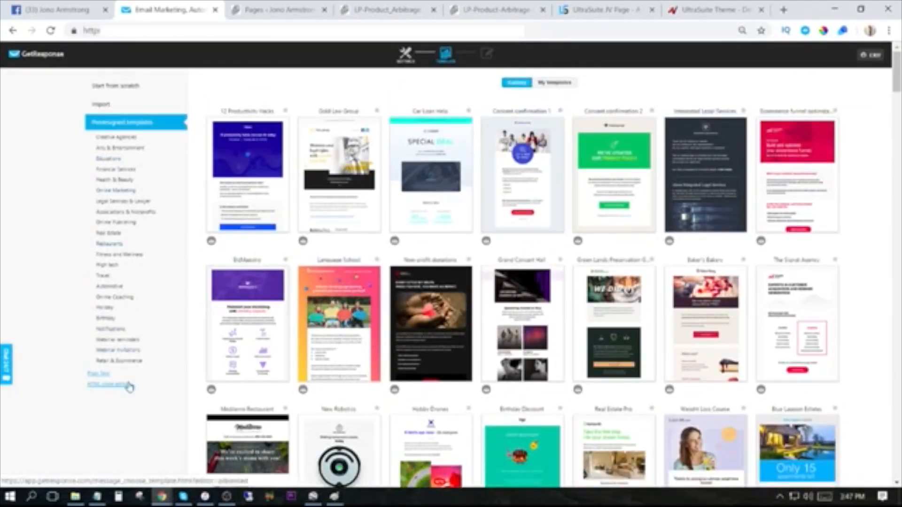
pyautogui.click(101, 375)
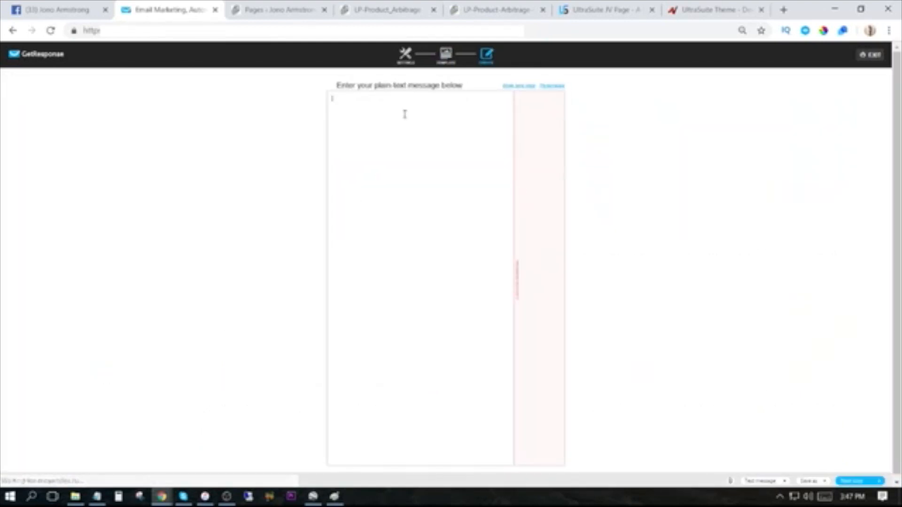
# Fill the plain-text message body with placeholder text and complete the email to return to the autoresponder setup.
pyautogui.write('dfdf')
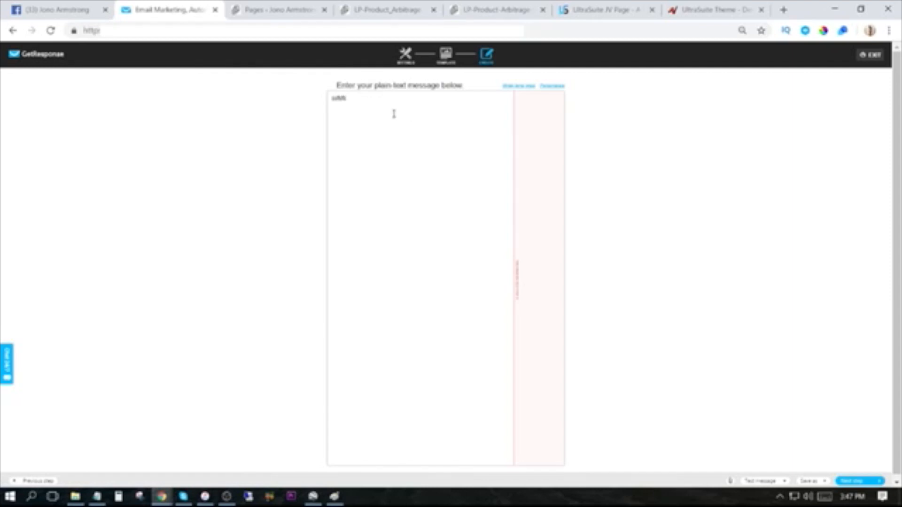
pyautogui.moveTo(354, 104); pyautogui.dragTo(329, 100)
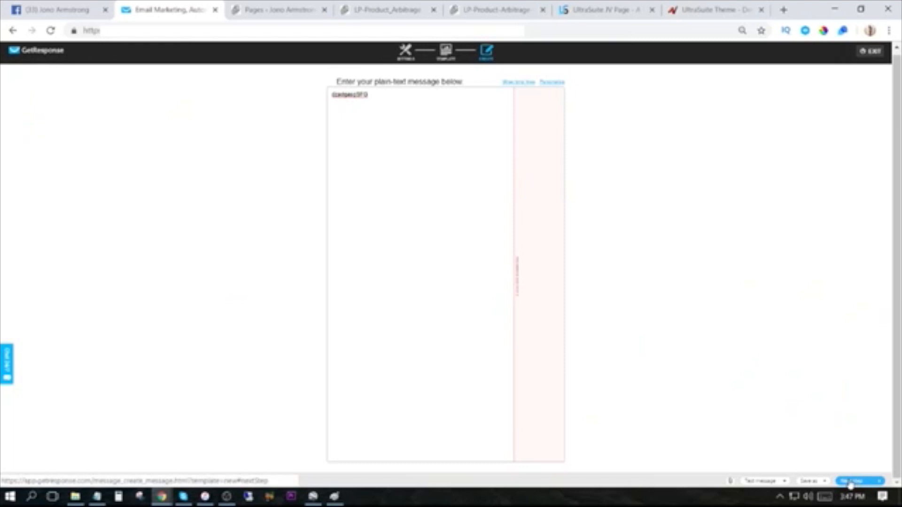
pyautogui.click(851, 482)
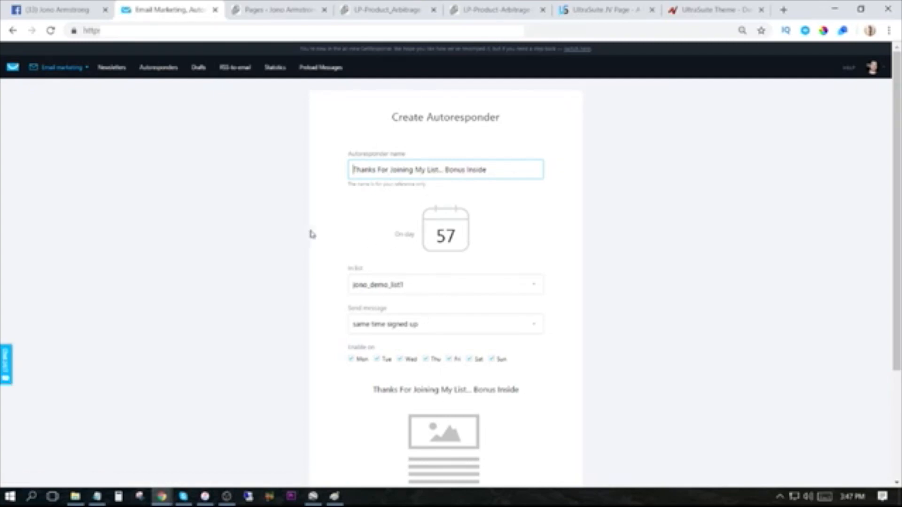
# Save and publish the "Thanks For Joining My List... Bonus Inside" autoresponder.
pyautogui.scroll(-3, 374, 197)
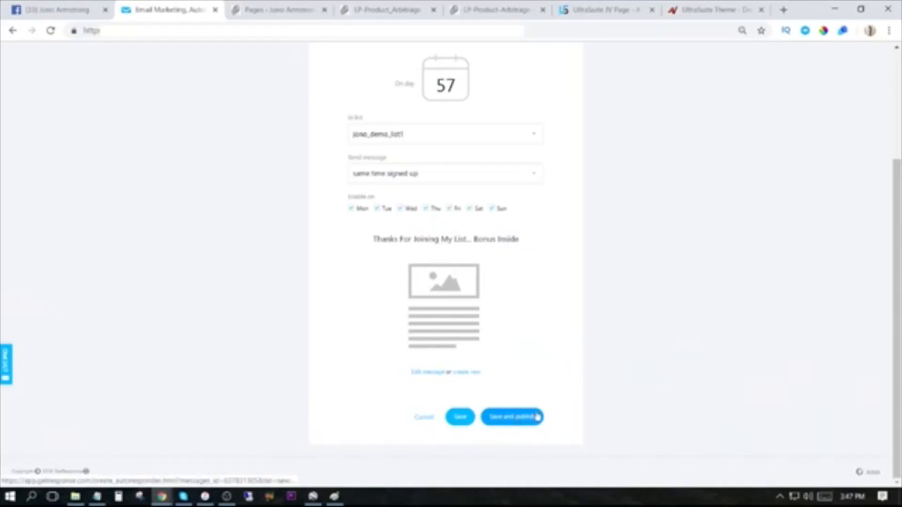
pyautogui.click(537, 417)
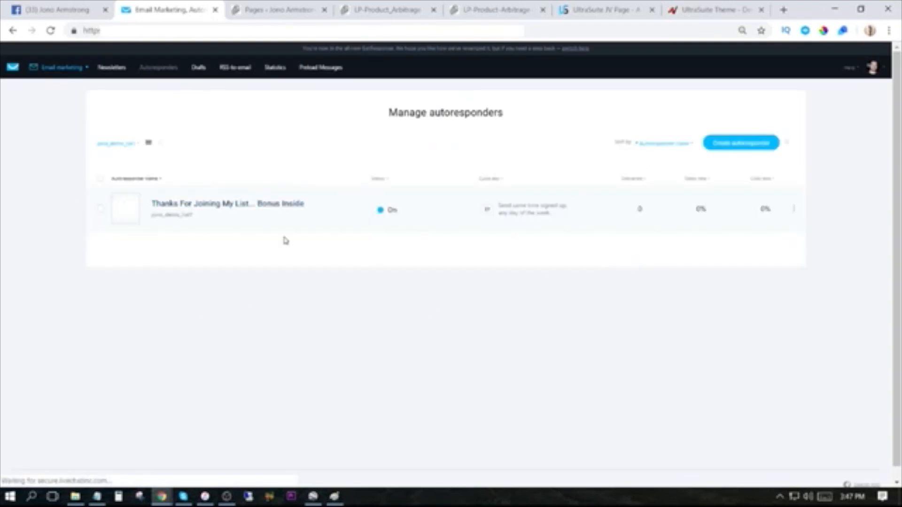
# Compare the calendar and list views of the demo list's autoresponders.
pyautogui.click(160, 144)
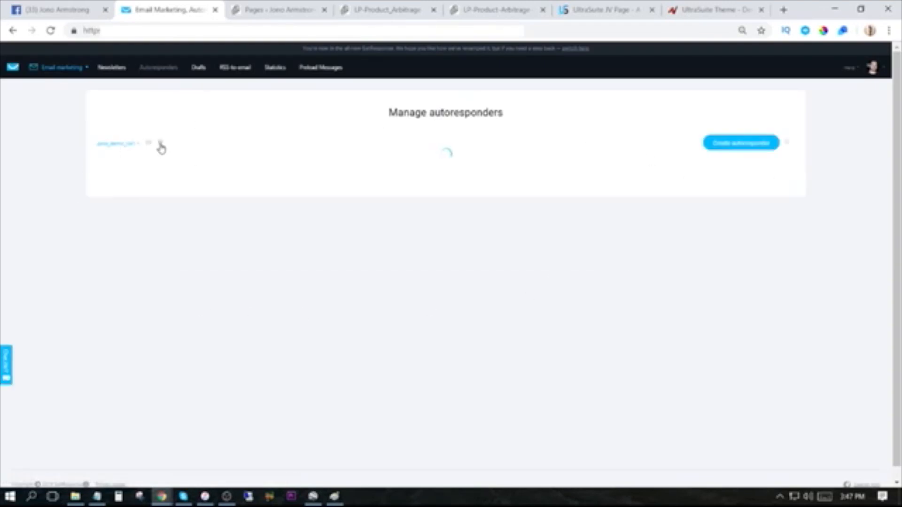
pyautogui.click(149, 144)
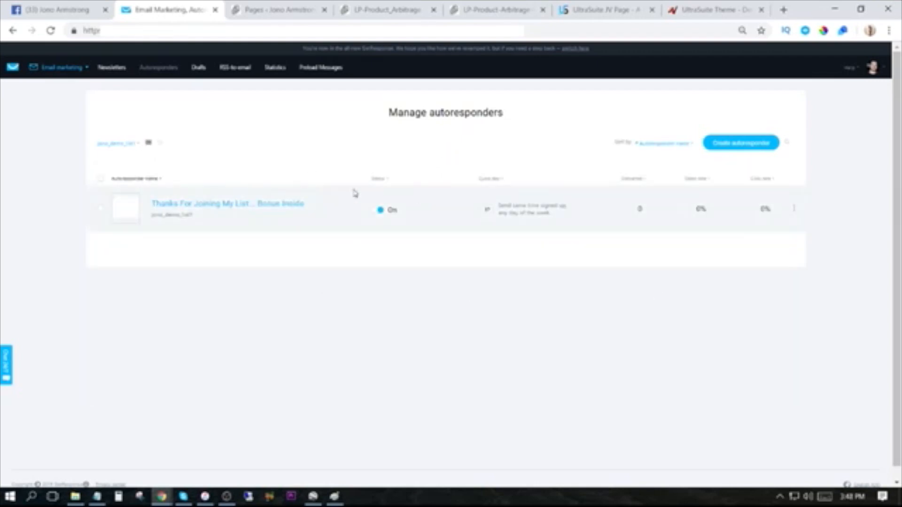
pyautogui.click(161, 144)
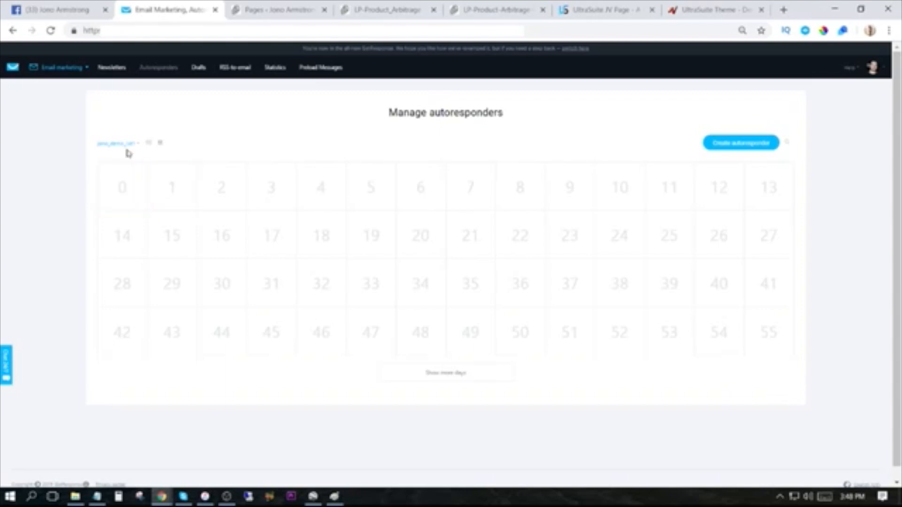
pyautogui.click(147, 144)
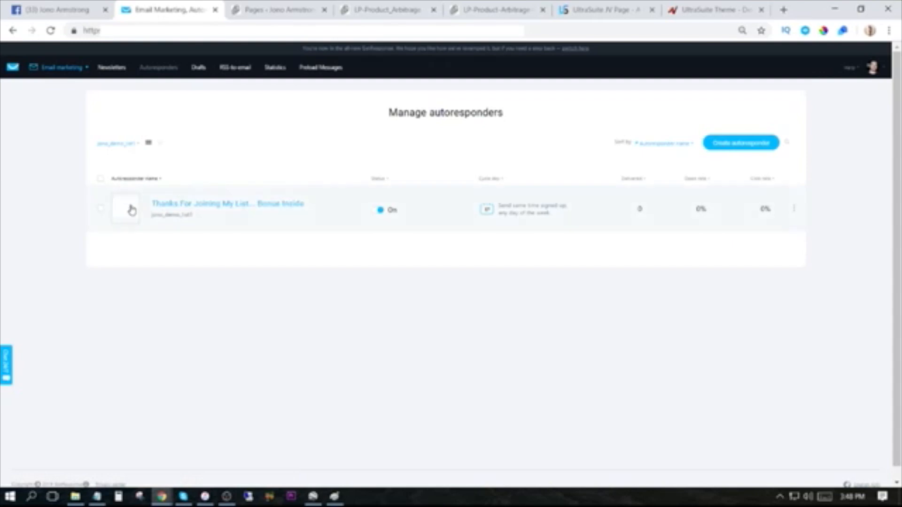
# Create an autoresponder for day 0 from the calendar view and name it "welcome".
pyautogui.click(161, 144)
pyautogui.moveTo(126, 187)
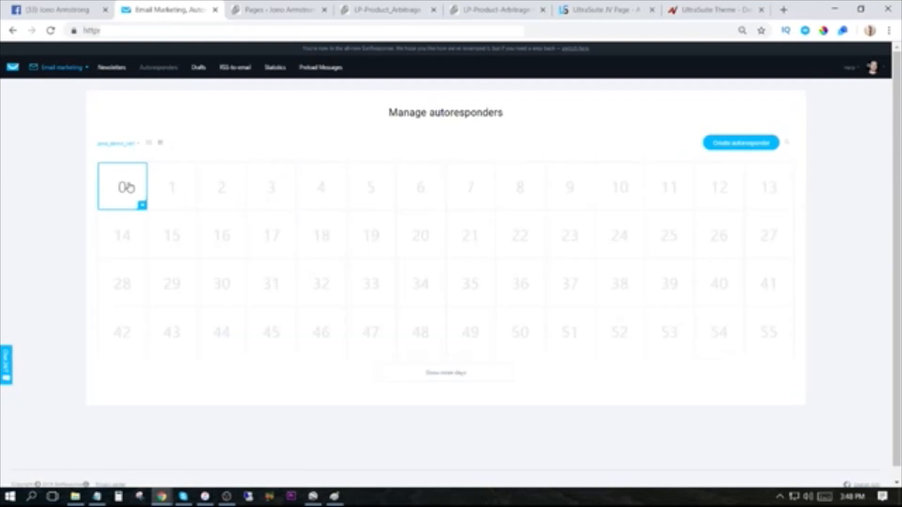
pyautogui.click(142, 207)
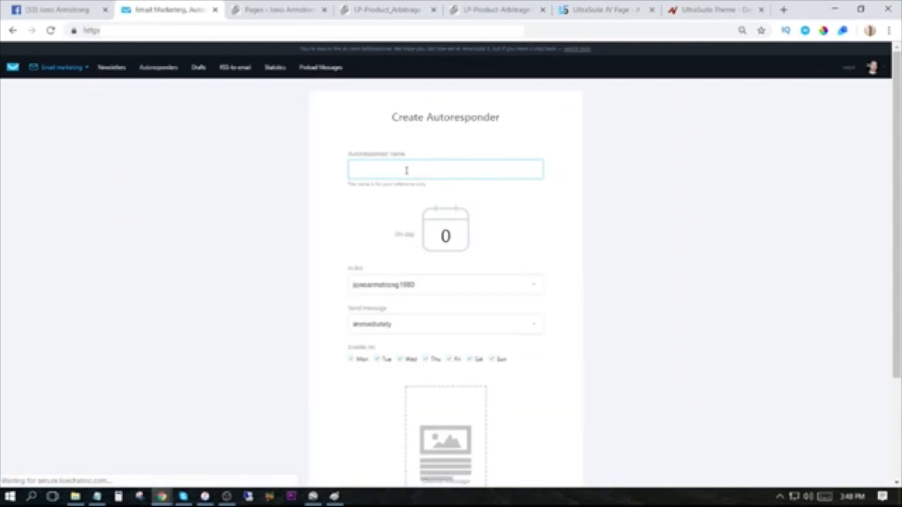
pyautogui.click(407, 171)
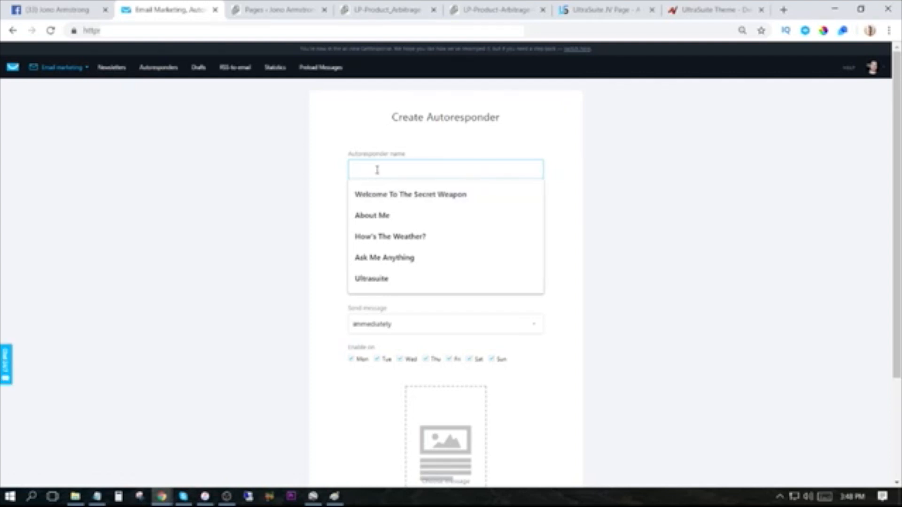
pyautogui.write('welcome')
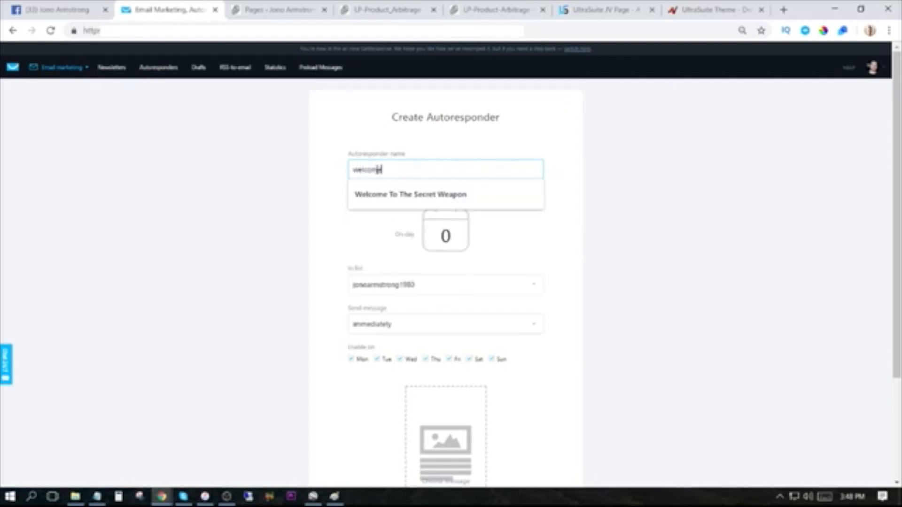
pyautogui.click(490, 140)
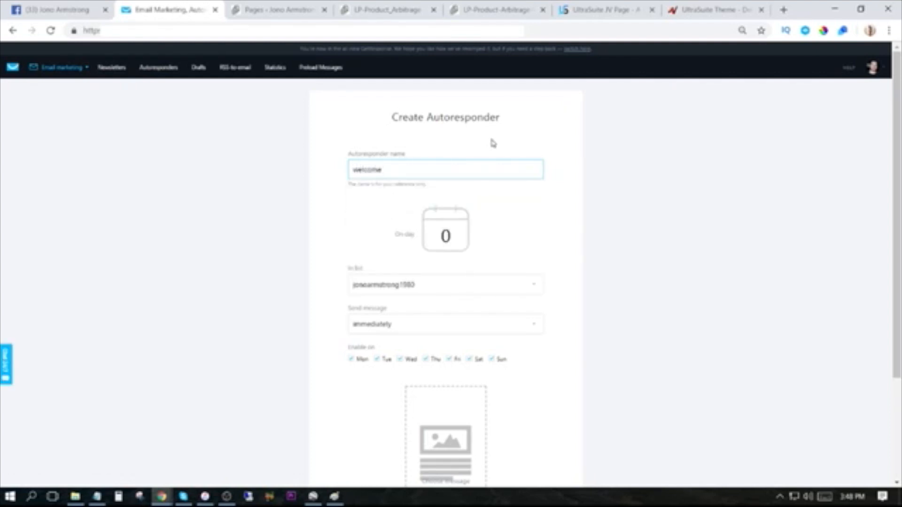
# Assign the day 0 autoresponder to the contact list jono_demo_list1.
pyautogui.click(405, 291)
pyautogui.scroll(-3, 397, 364)
pyautogui.scroll(-4, 397, 364)
pyautogui.click(402, 326)
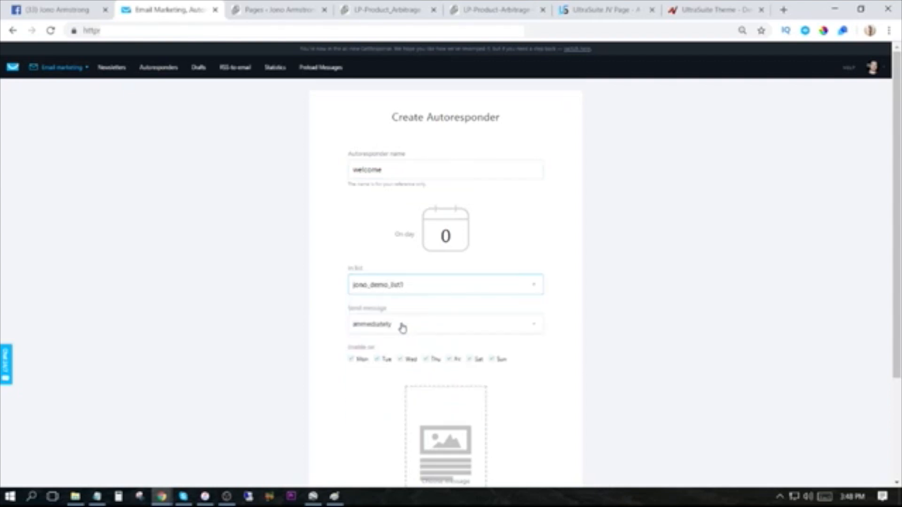
# Choose the existing autoresponder message "Welcome To 0 to 100..." as the day 0 email, and publish the autoresponder.
pyautogui.scroll(-3, 357, 376)
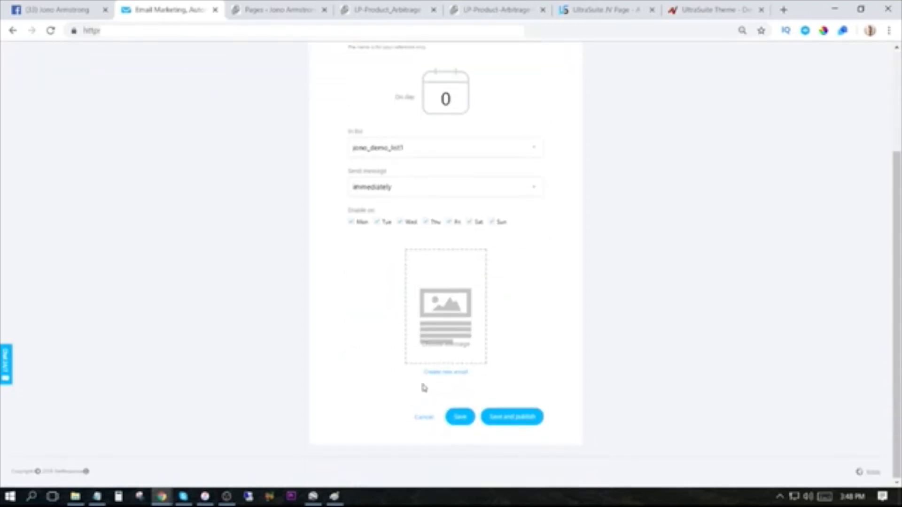
pyautogui.click(447, 341)
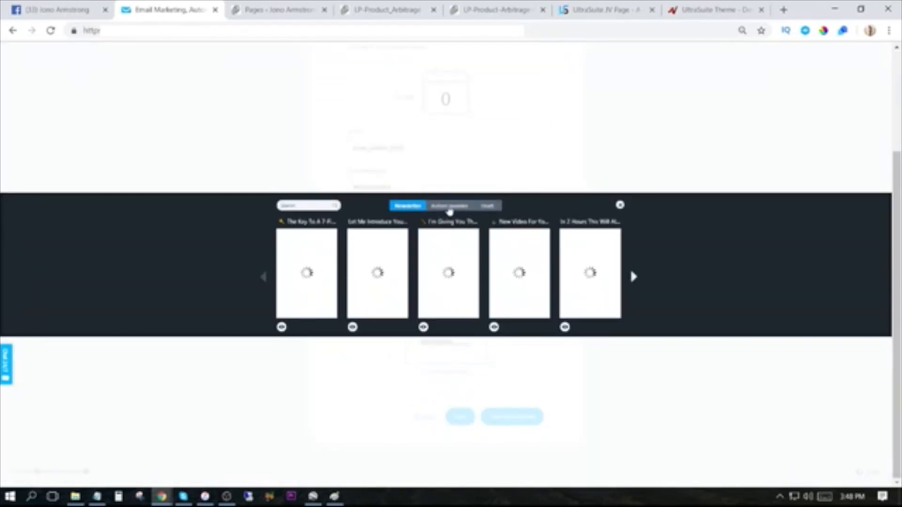
pyautogui.click(449, 207)
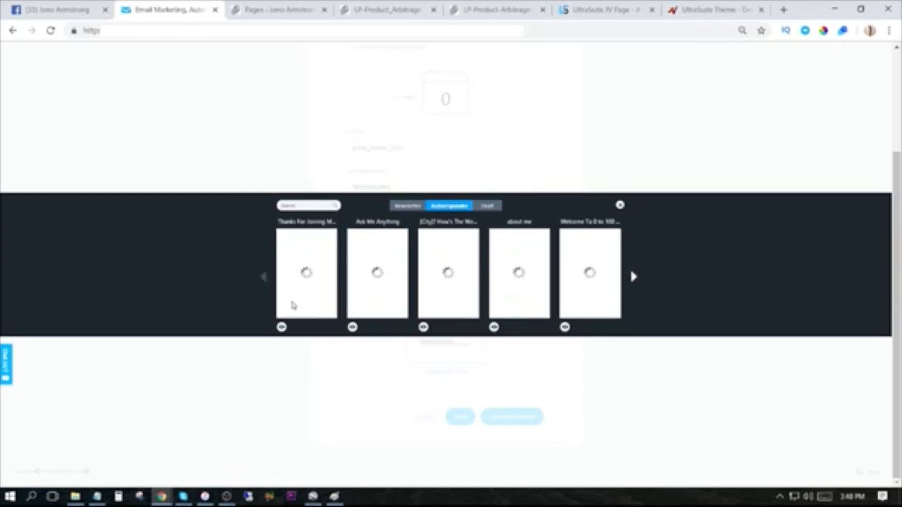
pyautogui.moveTo(303, 285)
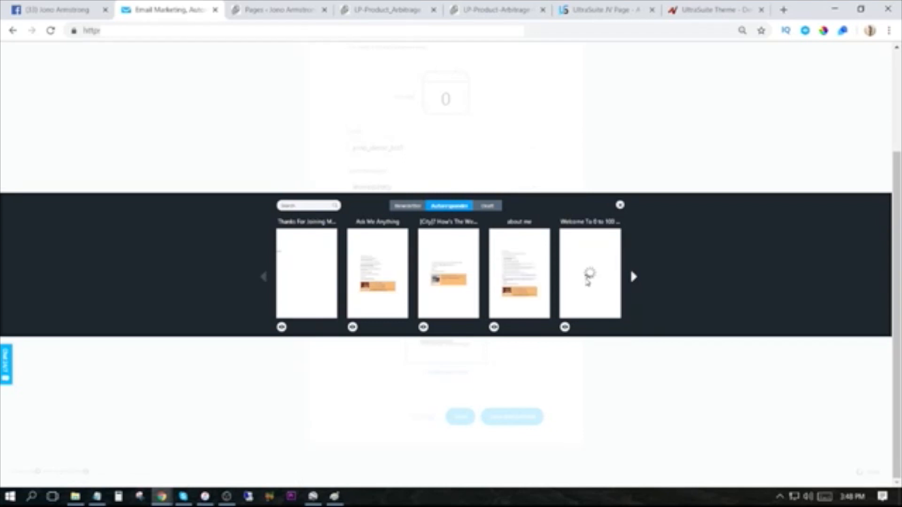
pyautogui.click(588, 280)
pyautogui.scroll(-1, 576, 346)
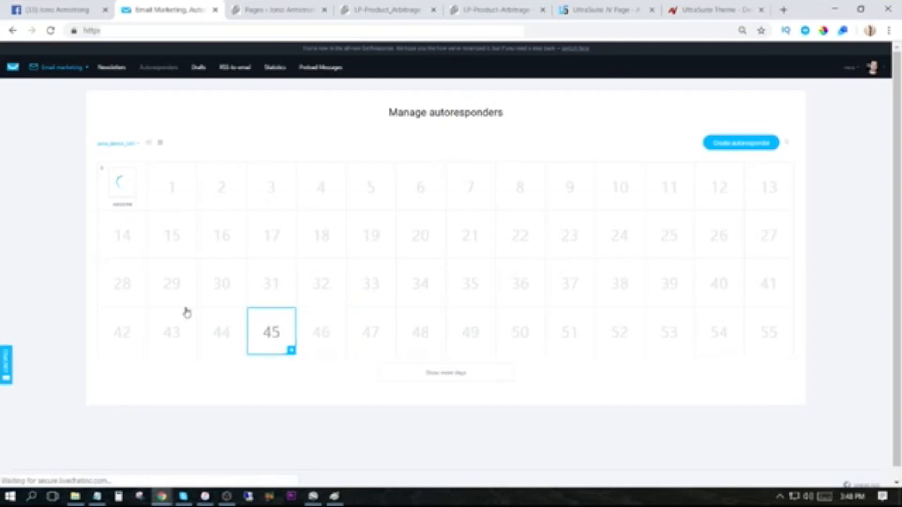
pyautogui.moveTo(119, 193)
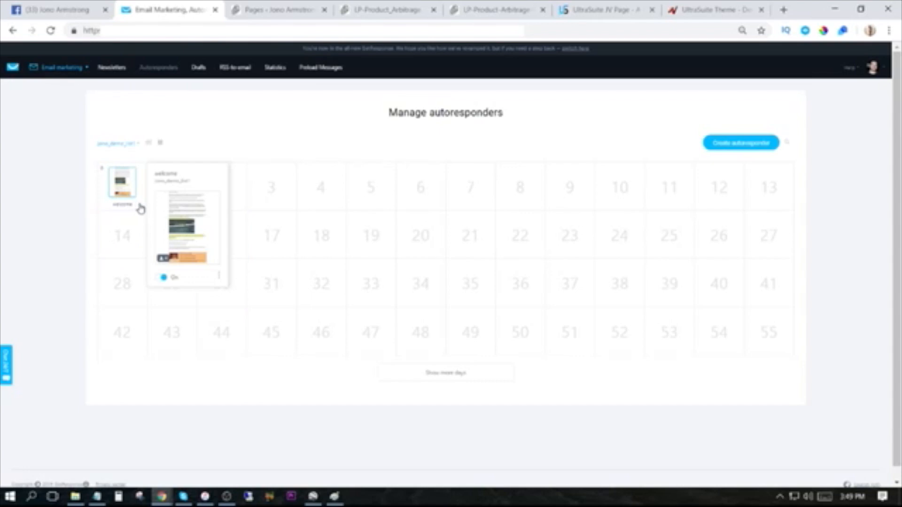
pyautogui.click(192, 207)
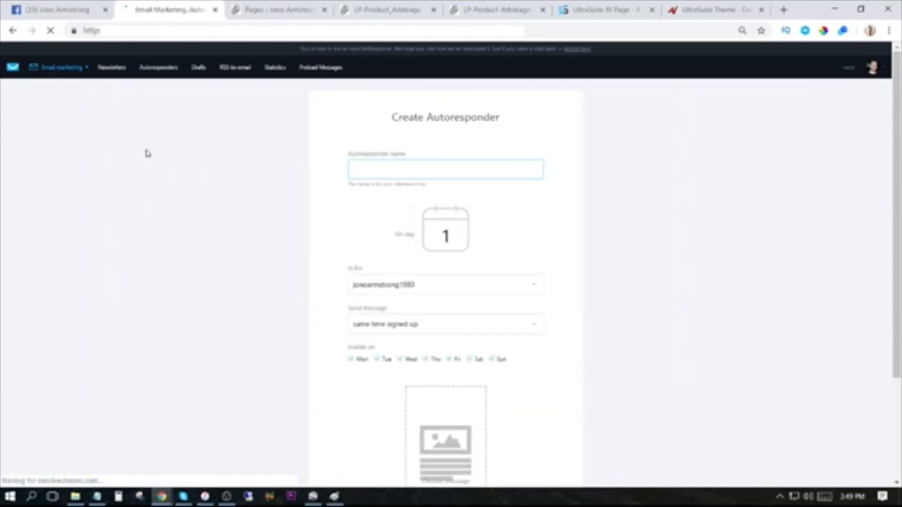
pyautogui.click(11, 31)
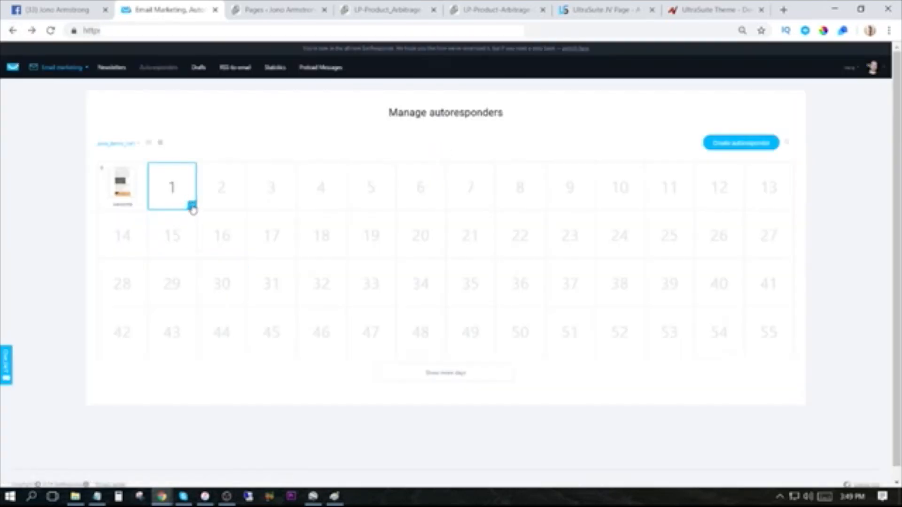
# Create an autoresponder for day 1 from the calendar and name it "About Me".
pyautogui.click(192, 206)
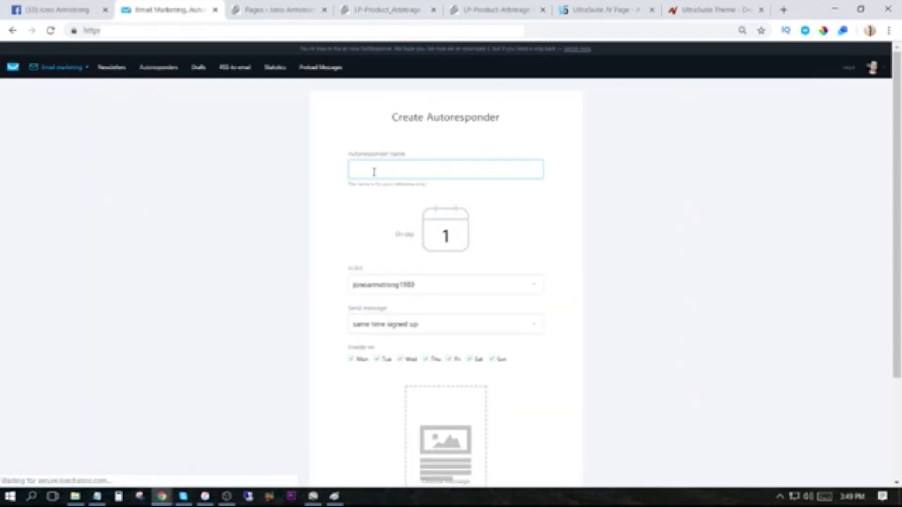
pyautogui.click(388, 167)
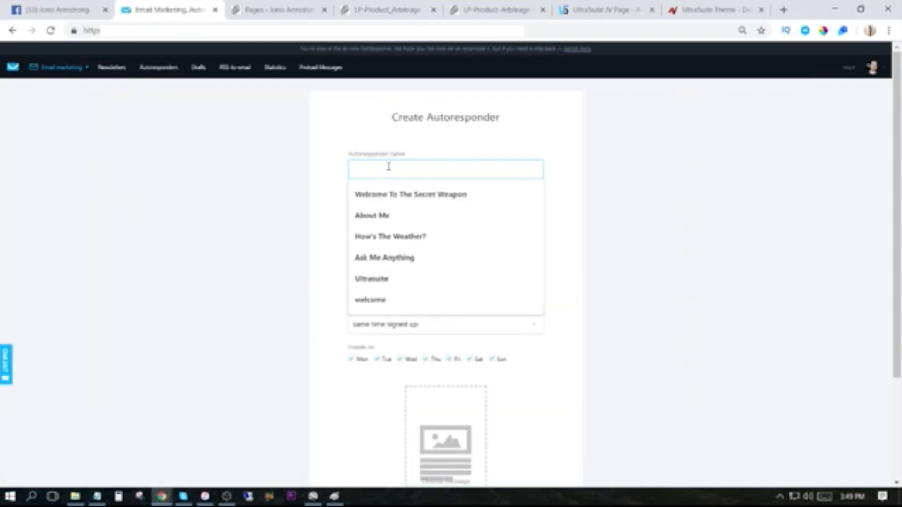
pyautogui.click(388, 215)
# Assign the day 1 autoresponder to the contact list jono_demo_list1.
pyautogui.scroll(-1, 329, 254)
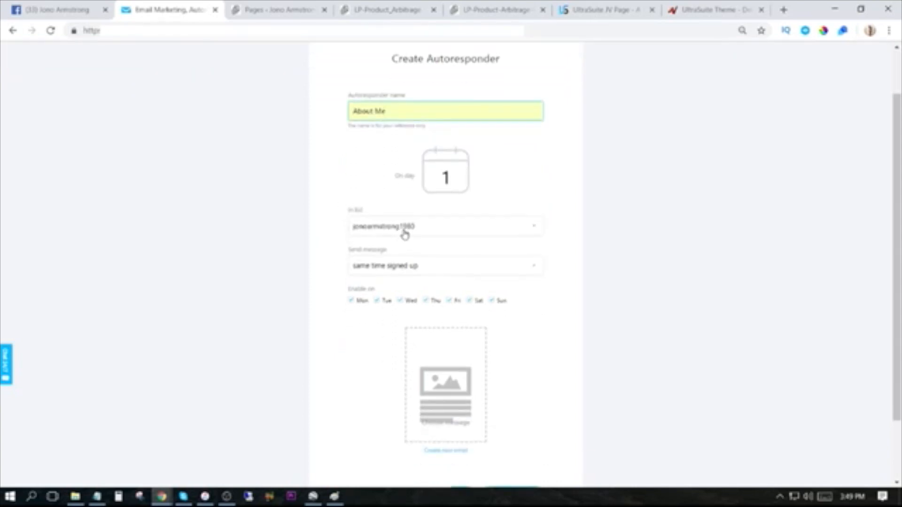
pyautogui.click(408, 225)
pyautogui.scroll(-8, 397, 324)
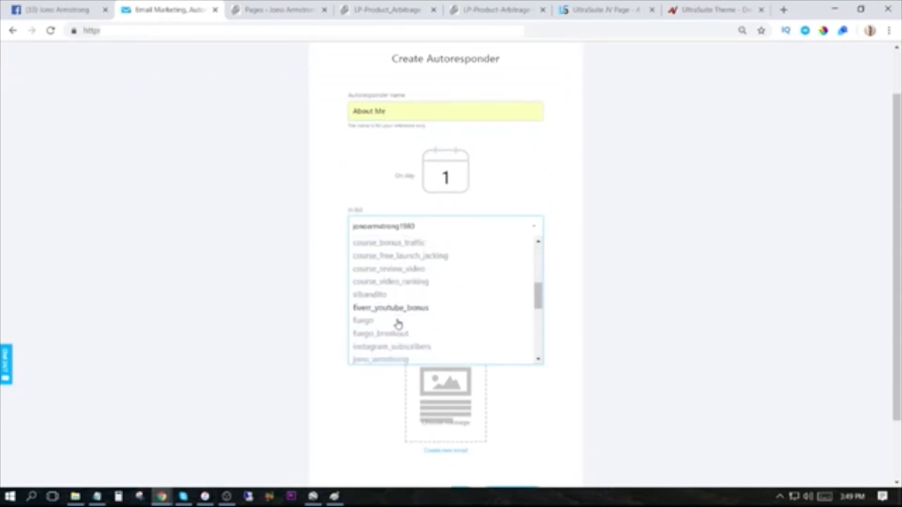
pyautogui.scroll(2, 400, 295)
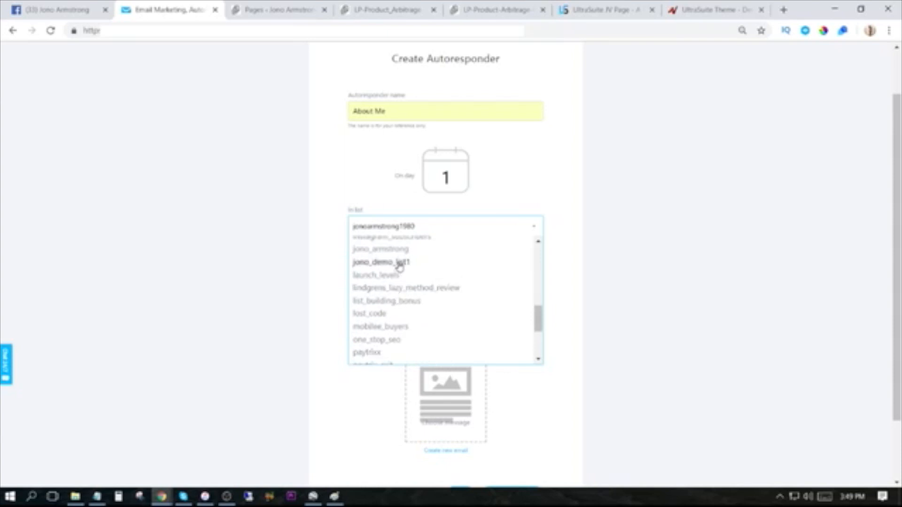
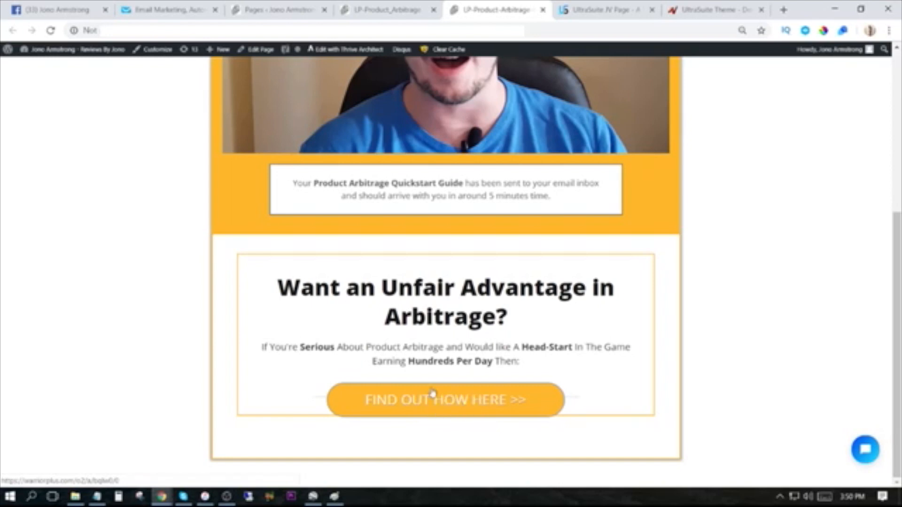
# Open the thank-you page LP-Product-Arbitrage-Continue for editing with Thrive Architect.
pyautogui.scroll(5, 507, 378)
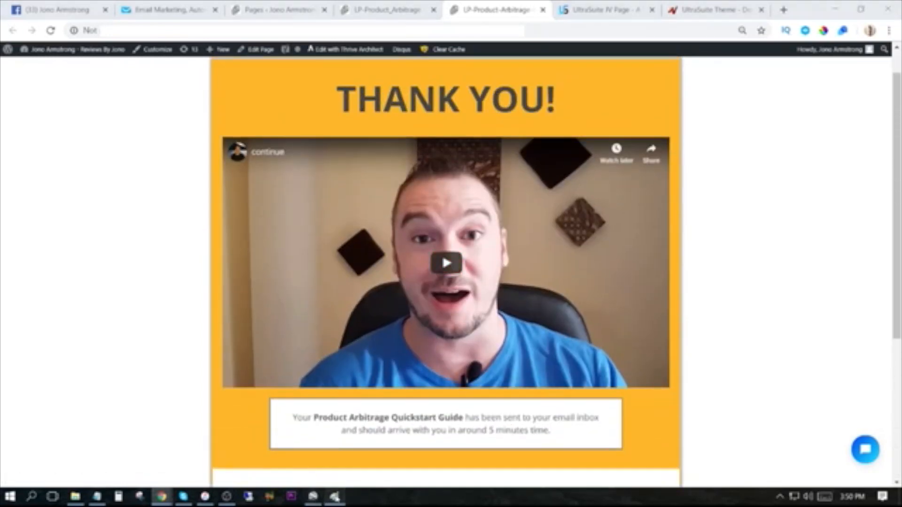
pyautogui.click(334, 497)
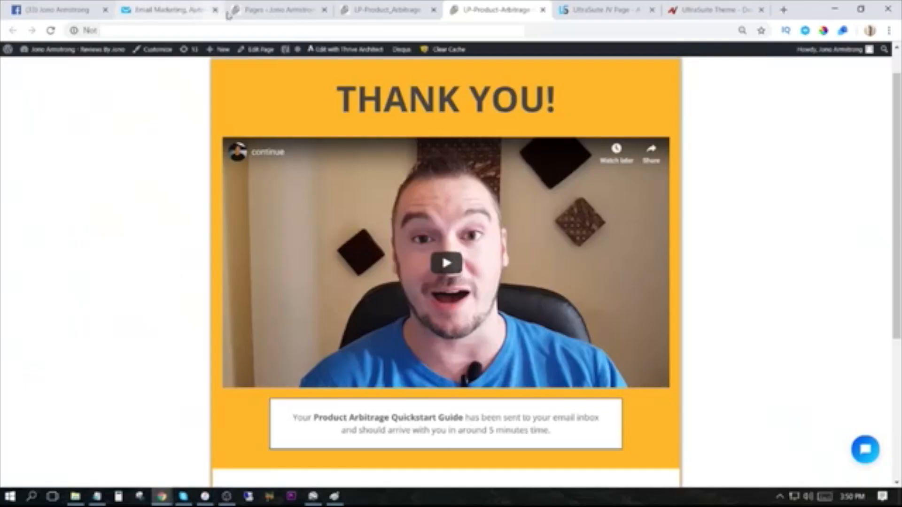
pyautogui.click(277, 11)
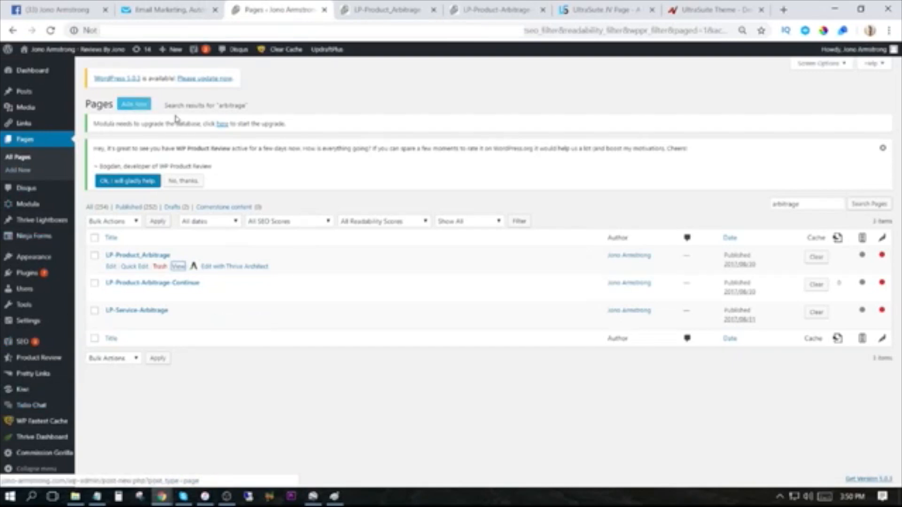
pyautogui.click(512, 10)
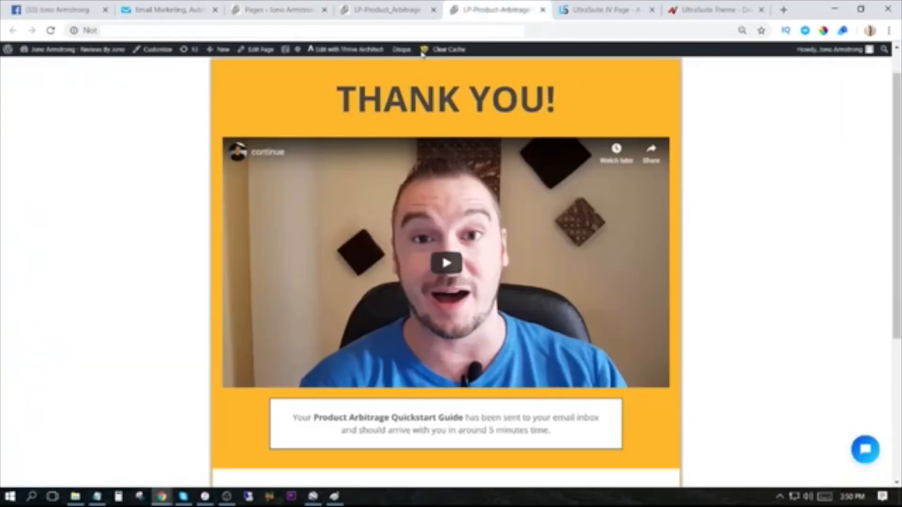
pyautogui.click(348, 50)
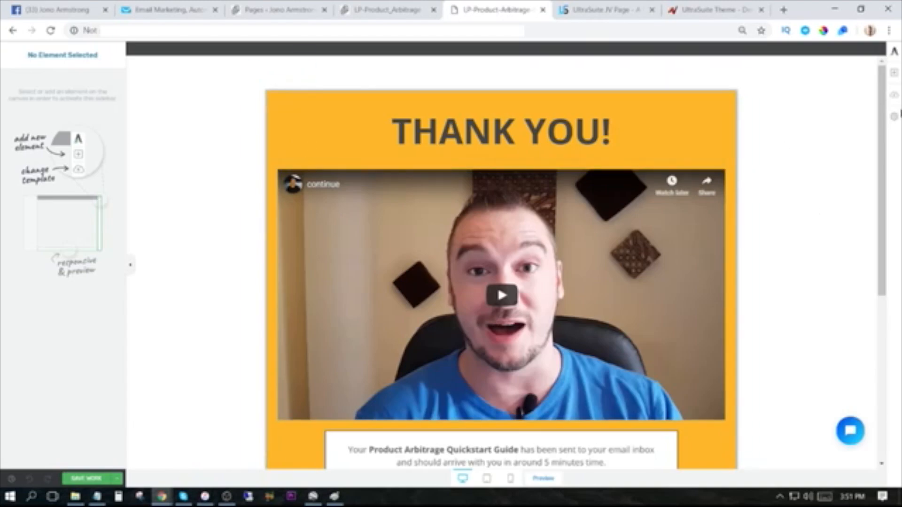
# Examine the available page elements, the "THANK YOU!" heading and the video's settings on the thank-you page.
pyautogui.click(894, 75)
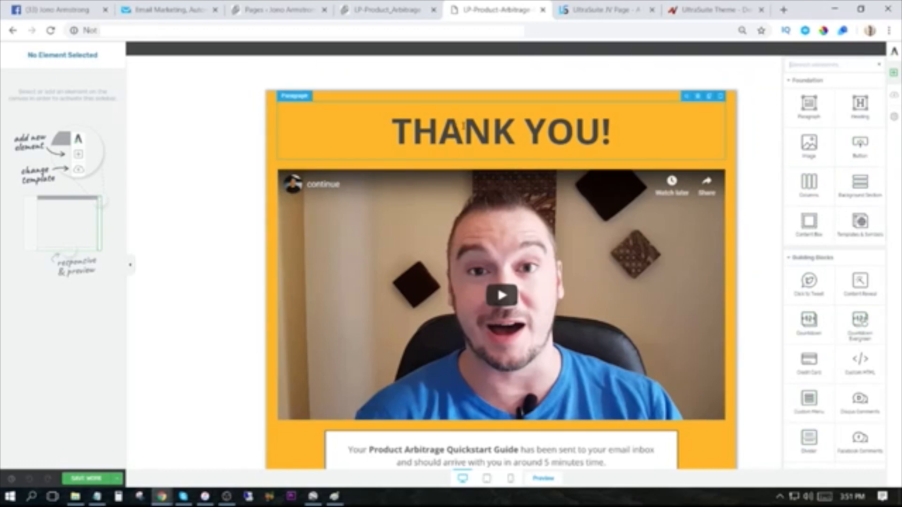
pyautogui.click(464, 126)
pyautogui.moveTo(399, 126); pyautogui.dragTo(647, 133)
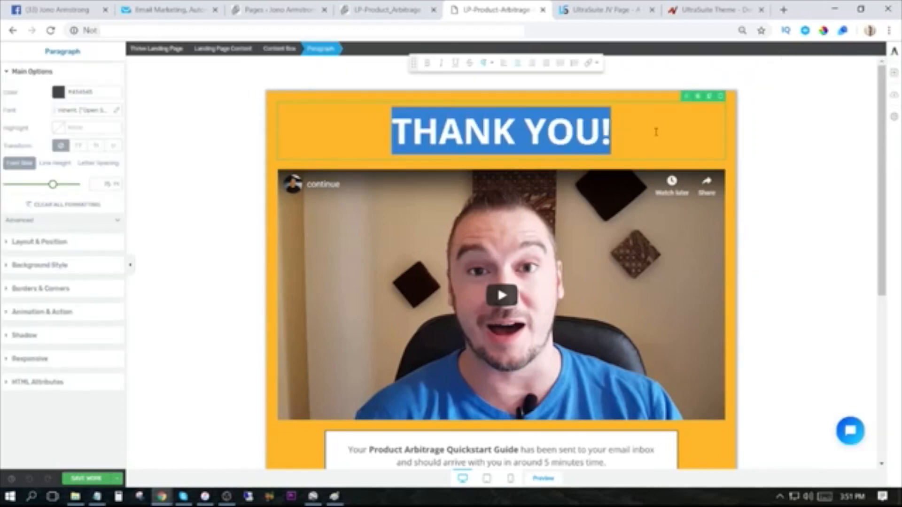
pyautogui.click(656, 132)
pyautogui.scroll(-3, 395, 169)
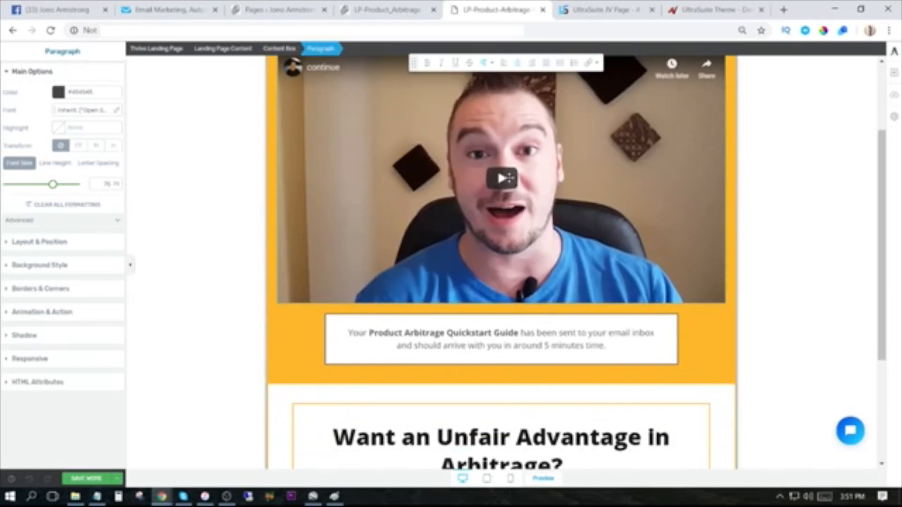
pyautogui.click(508, 178)
pyautogui.scroll(-3, 570, 203)
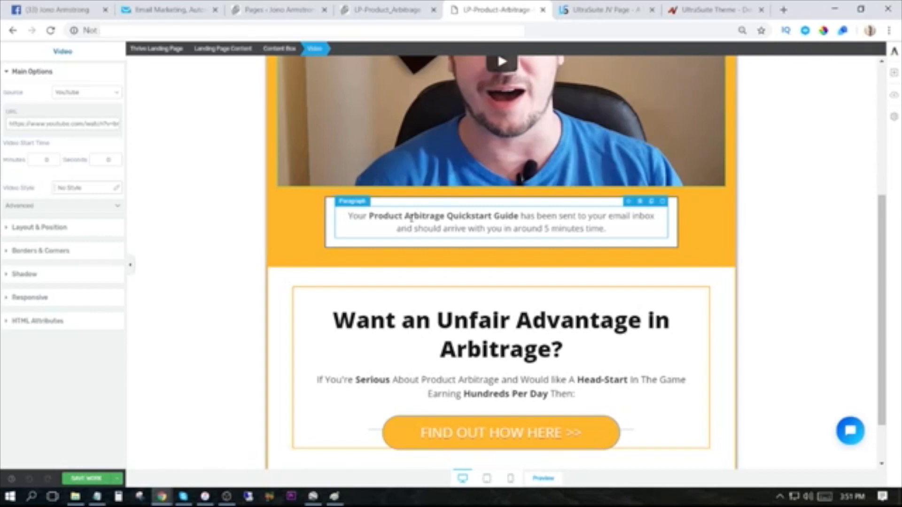
# Compare the thank-you page with the product arbitrage opt-in page and the email marketing account, dismissing the chat notification.
pyautogui.click(287, 10)
pyautogui.click(384, 10)
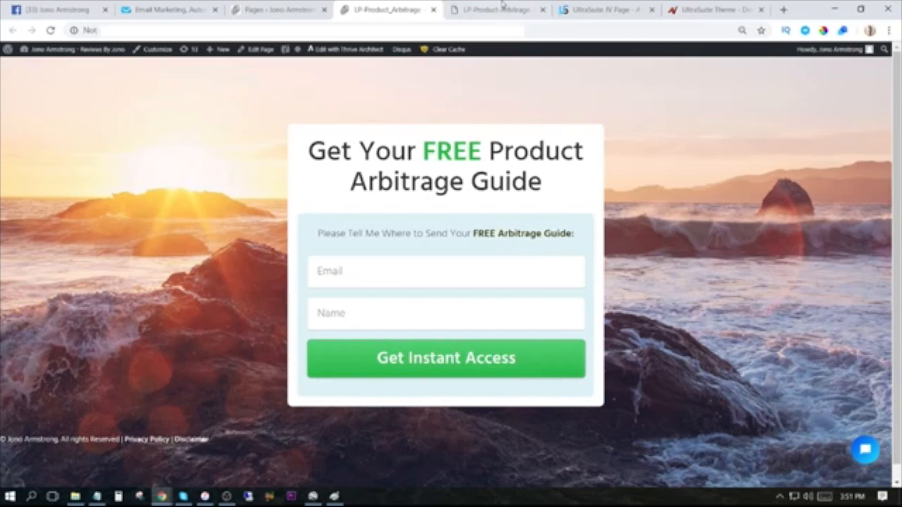
pyautogui.click(488, 9)
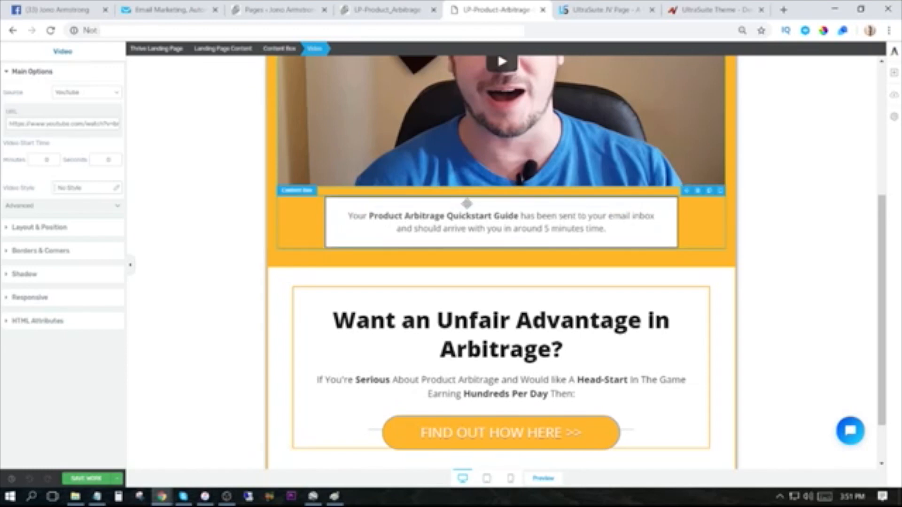
pyautogui.click(892, 412)
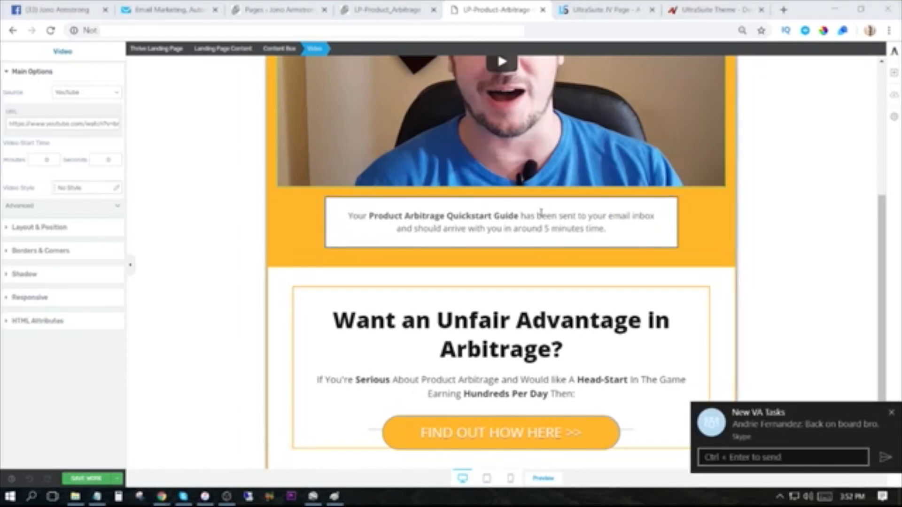
pyautogui.click(169, 9)
pyautogui.moveTo(134, 181)
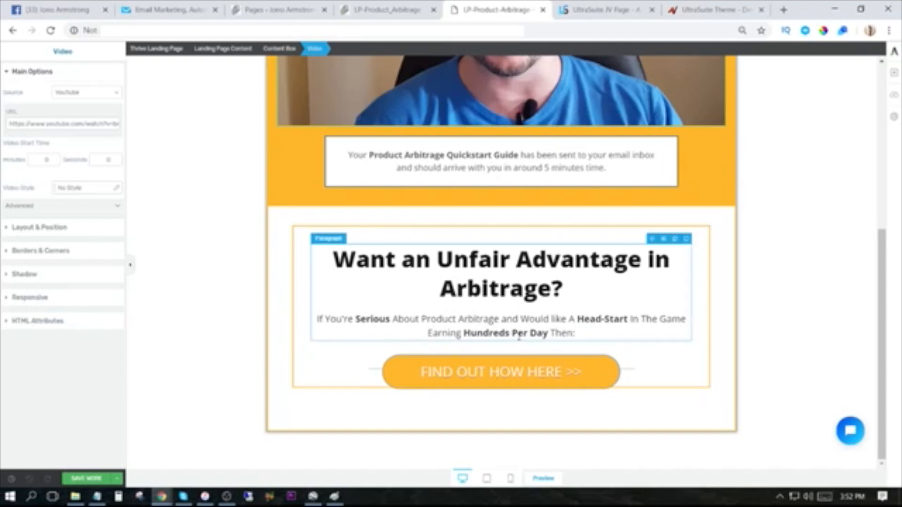
# Add a new button below the "Want an Unfair Advantage in Arbitrage?" box and select it.
pyautogui.click(545, 372)
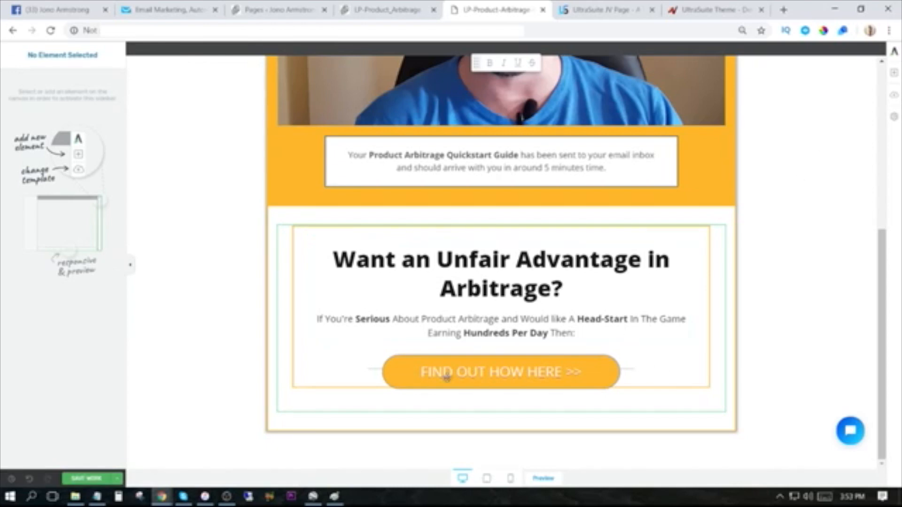
pyautogui.click(895, 75)
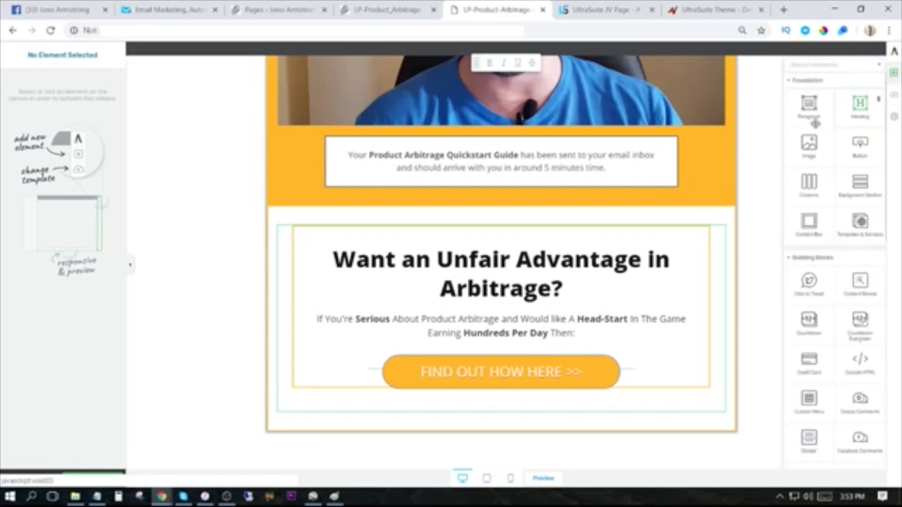
pyautogui.moveTo(864, 148); pyautogui.dragTo(510, 361)
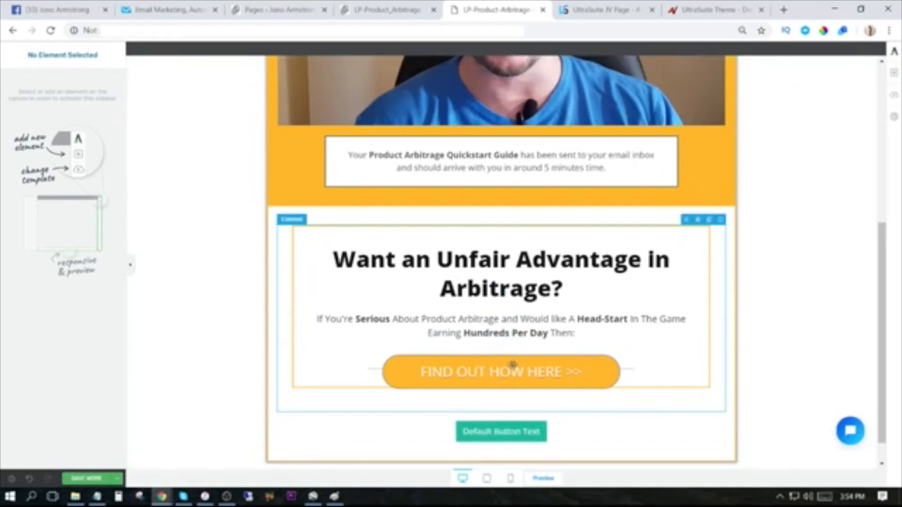
pyautogui.click(501, 435)
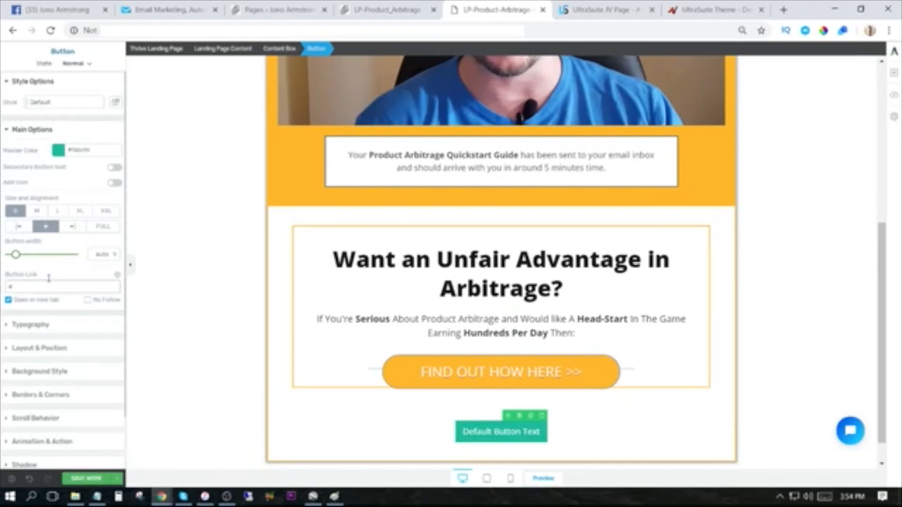
# Set the new button's link to the affiliate link stored in Notepad and toggle its open-in-new-tab option.
pyautogui.click(18, 287)
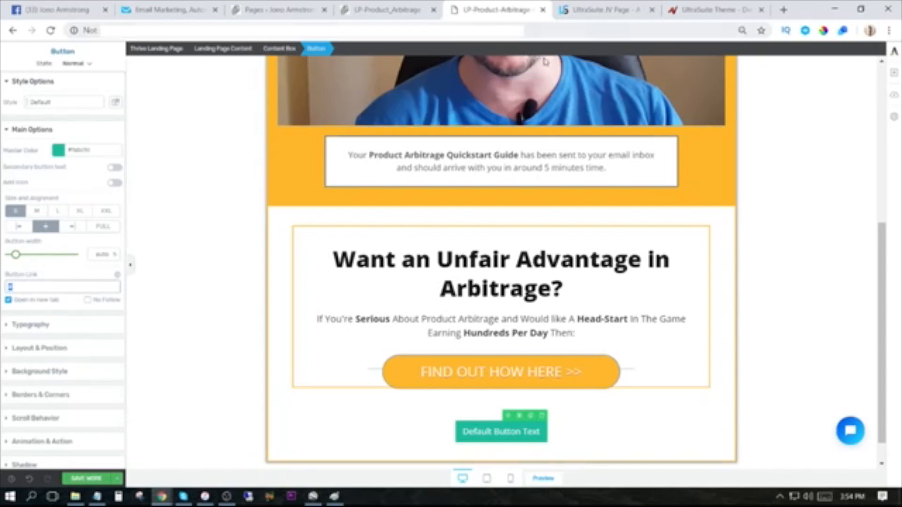
pyautogui.click(97, 496)
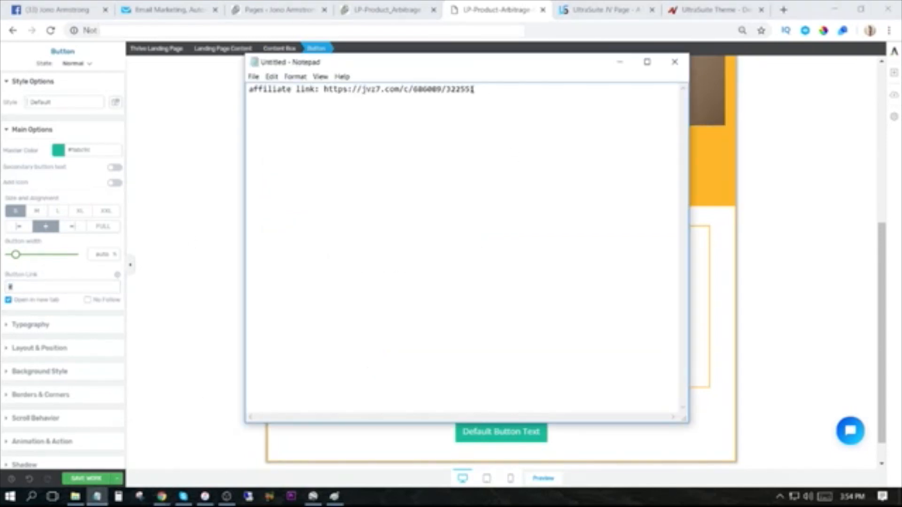
pyautogui.moveTo(474, 89); pyautogui.dragTo(338, 89)
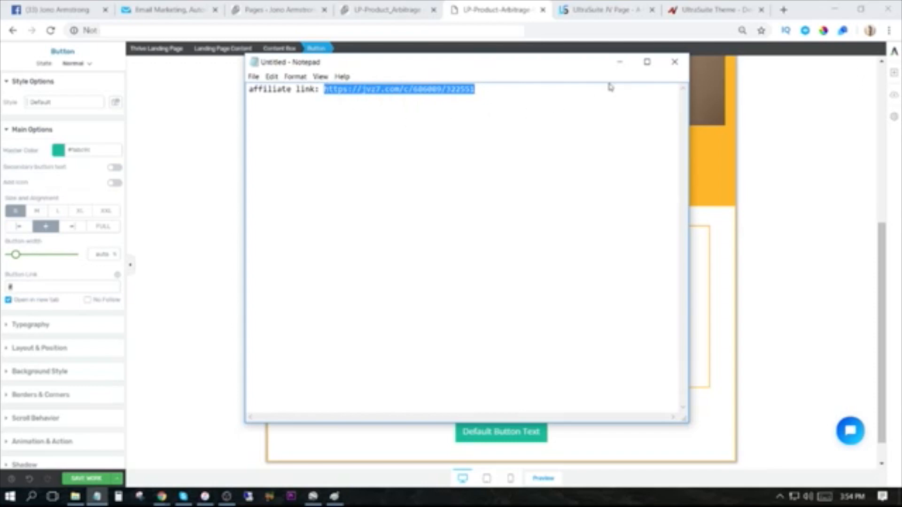
pyautogui.click(620, 62)
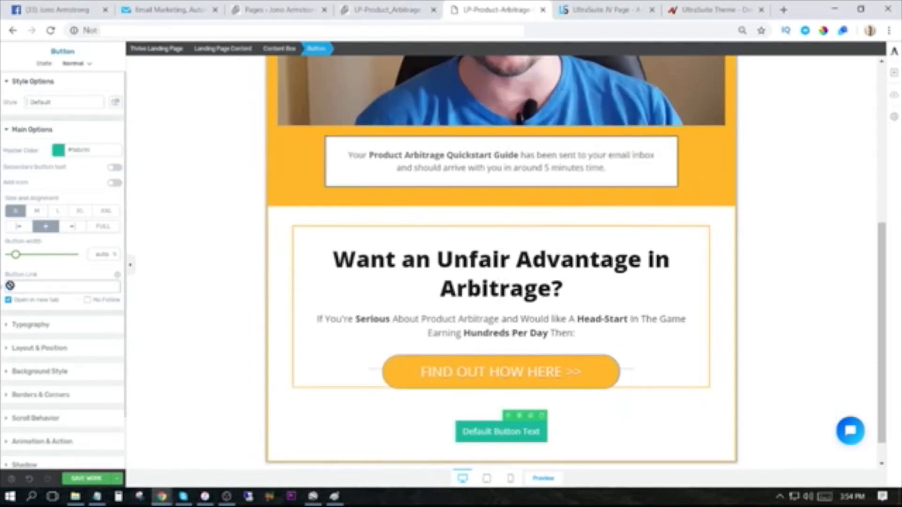
pyautogui.hotkey('ctrl', 'v')
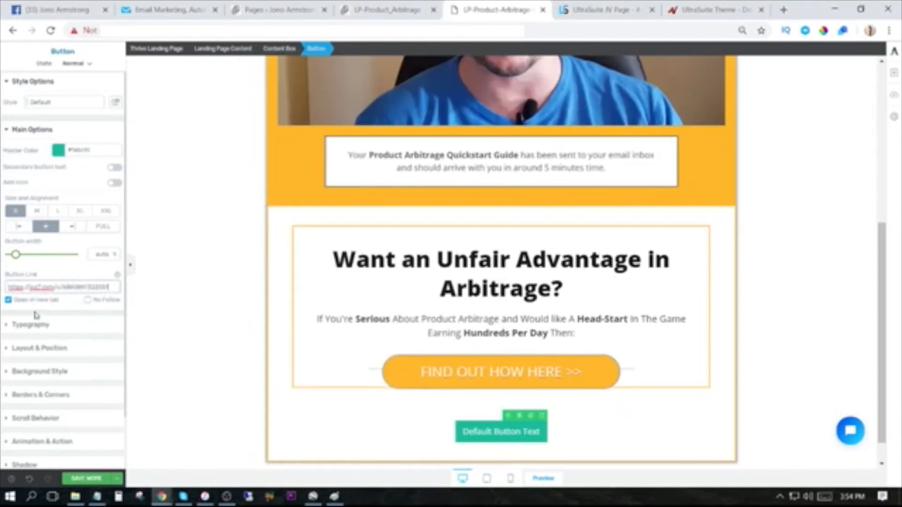
pyautogui.click(8, 300)
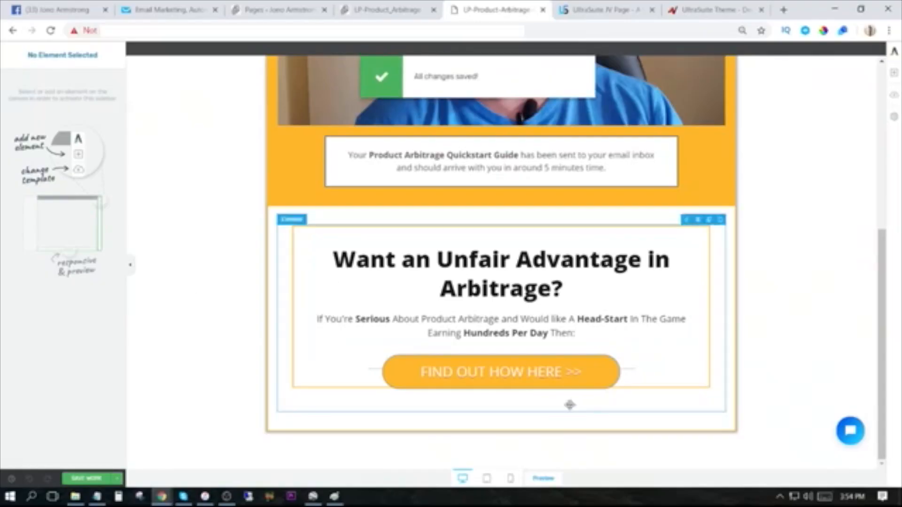
# Preview the thank-you page and copy its web address through "lp-product-arbitrage-continue", without the preview parameter.
pyautogui.click(545, 477)
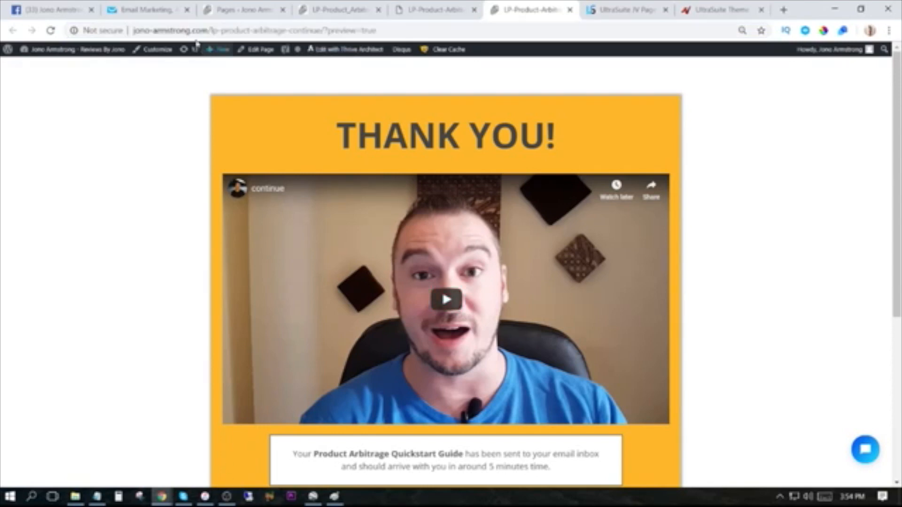
pyautogui.moveTo(135, 31); pyautogui.dragTo(323, 31)
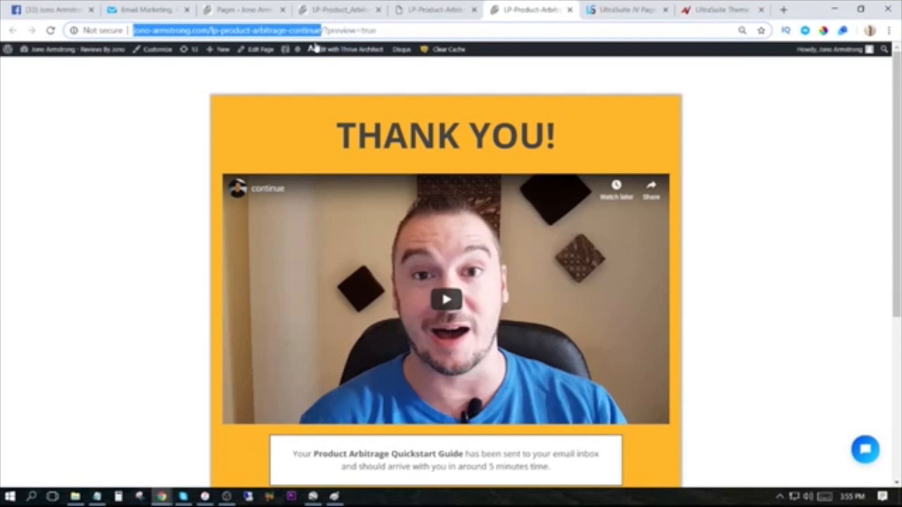
pyautogui.click(410, 31)
pyautogui.moveTo(325, 31); pyautogui.dragTo(238, 31)
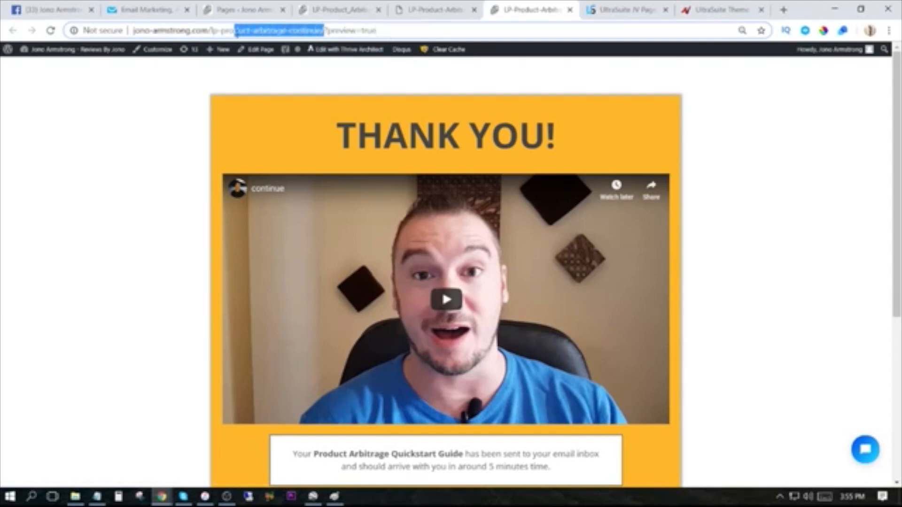
pyautogui.click(308, 30)
pyautogui.moveTo(321, 31); pyautogui.dragTo(130, 31)
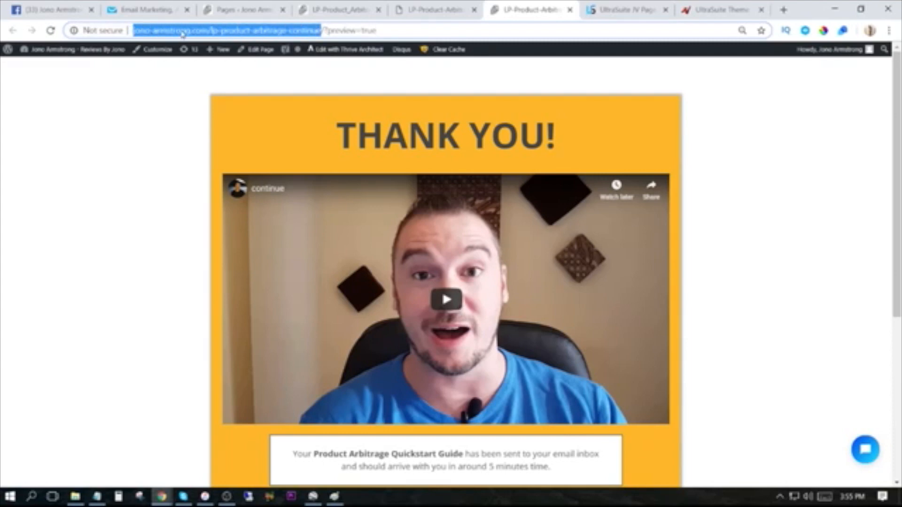
pyautogui.rightClick(183, 34)
pyautogui.click(212, 73)
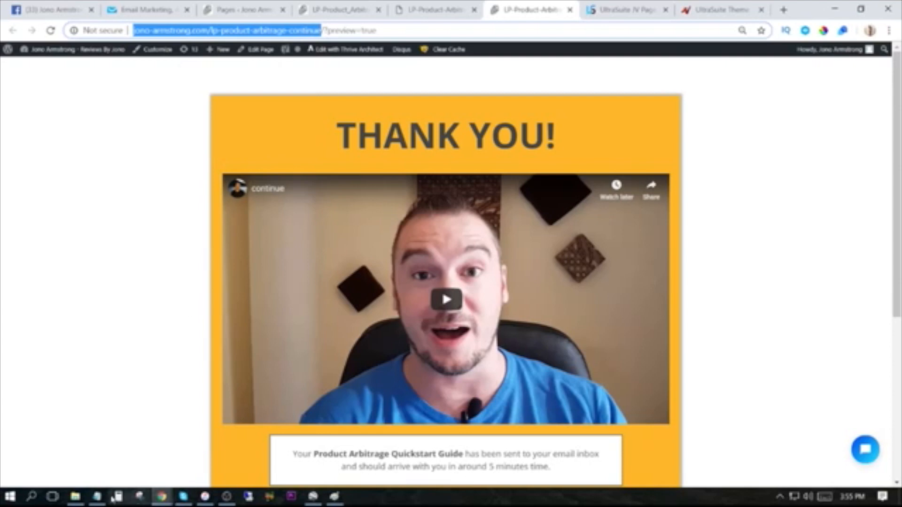
# In Notepad, add a "Thankyou Page:" line below the affiliate link with the copied thank-you page address.
pyautogui.click(97, 497)
pyautogui.click(495, 90)
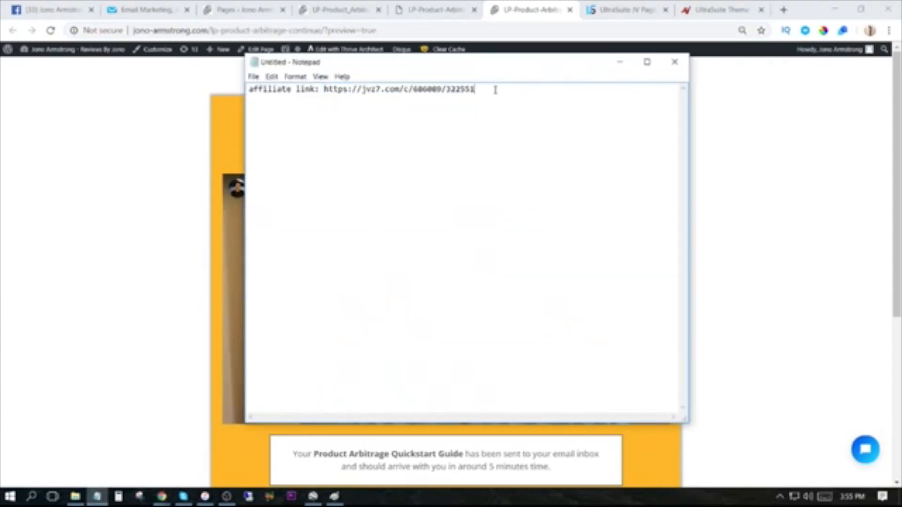
pyautogui.write('Thankyou')
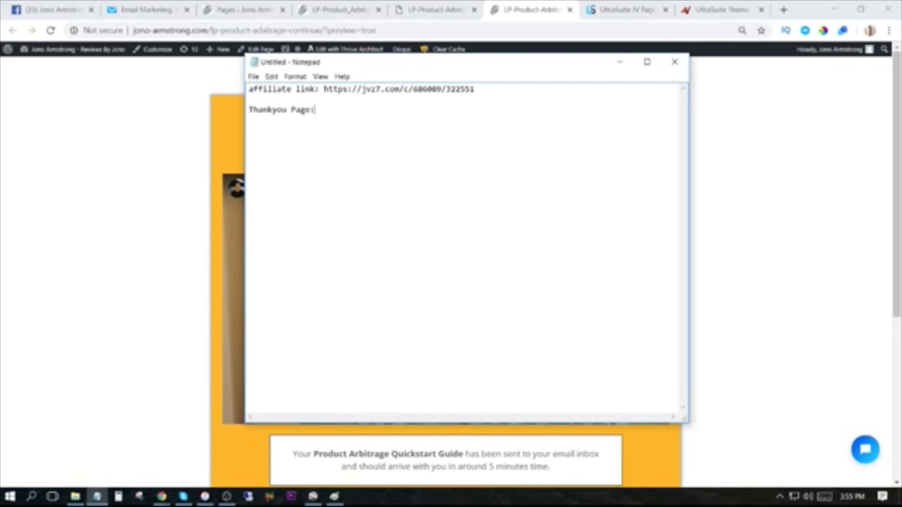
pyautogui.write(' Page:')
pyautogui.hotkey('ctrl', 'v')
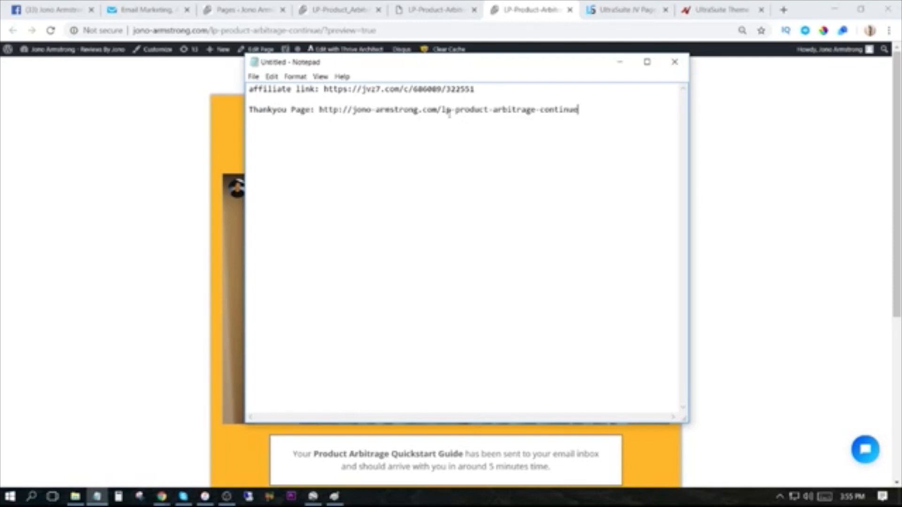
pyautogui.click(619, 62)
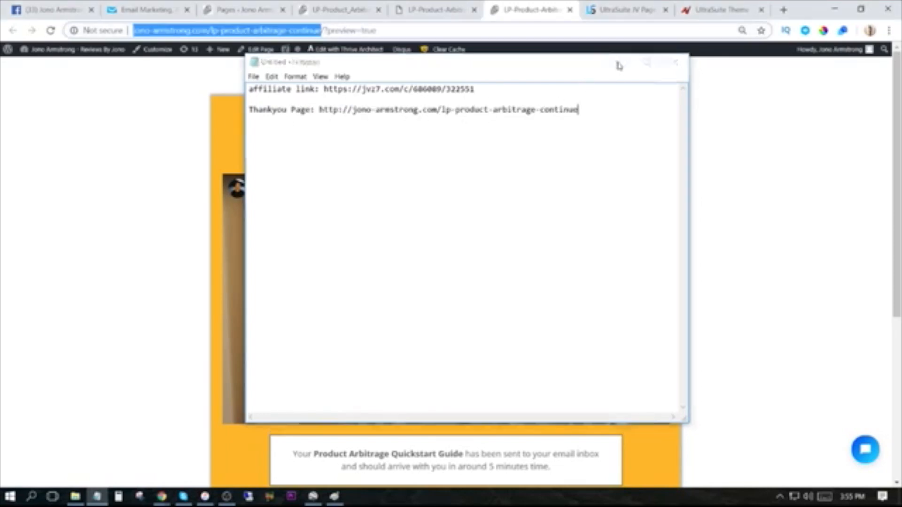
# Switch to the product arbitrage opt-in page in the browser.
pyautogui.click(332, 496)
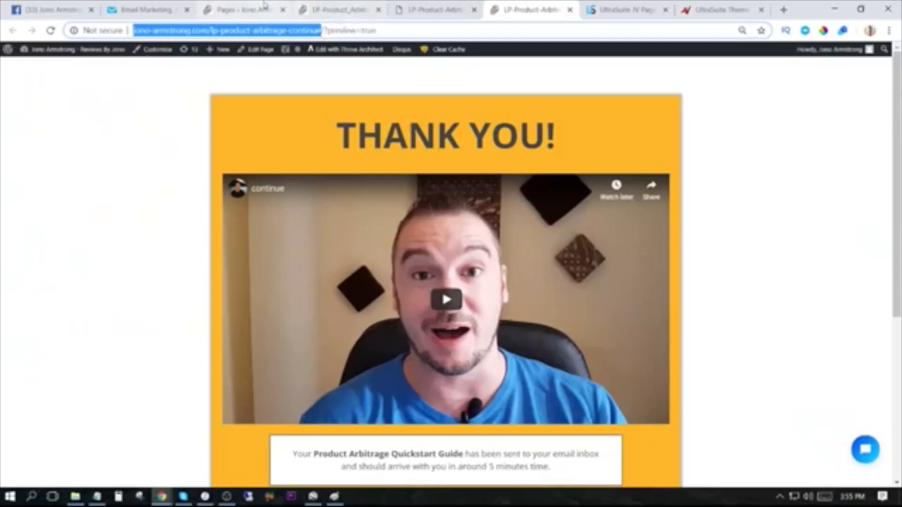
pyautogui.click(238, 8)
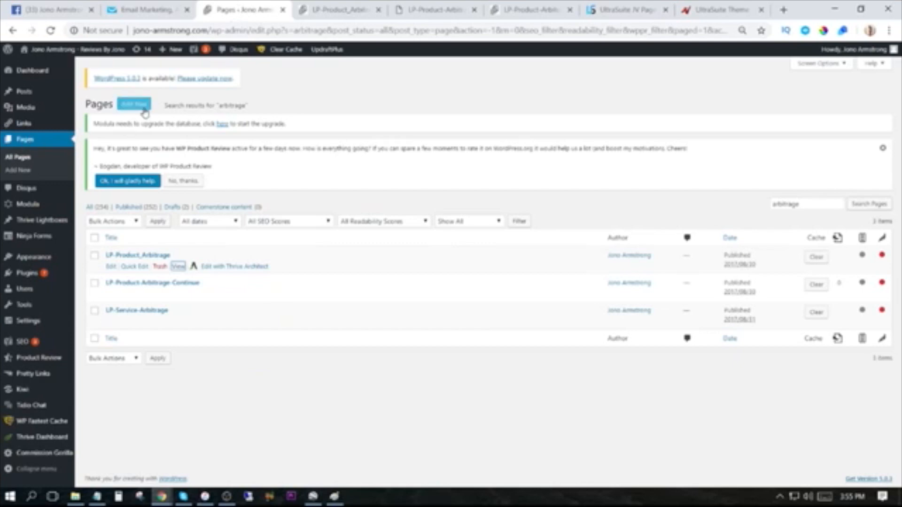
pyautogui.click(342, 9)
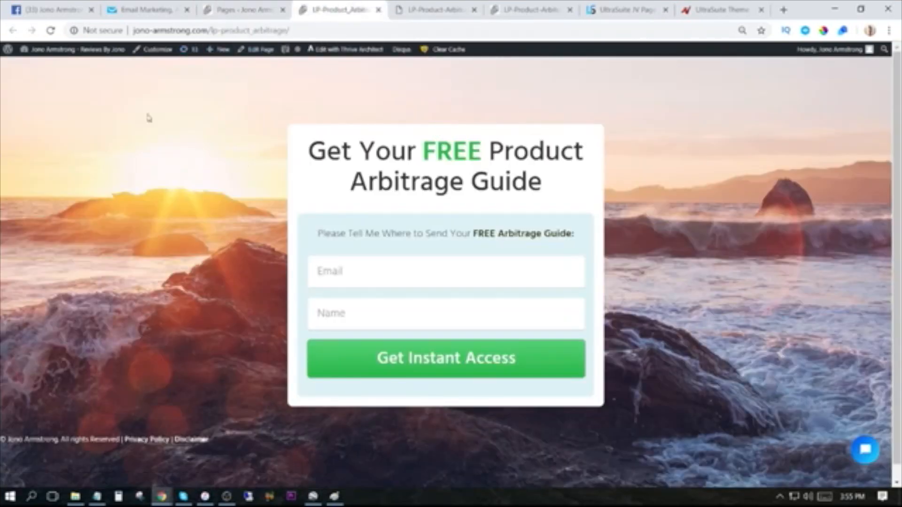
# Create a new WordPress page titled "ArbitrageFreeBonusLander" and publish it.
pyautogui.click(245, 9)
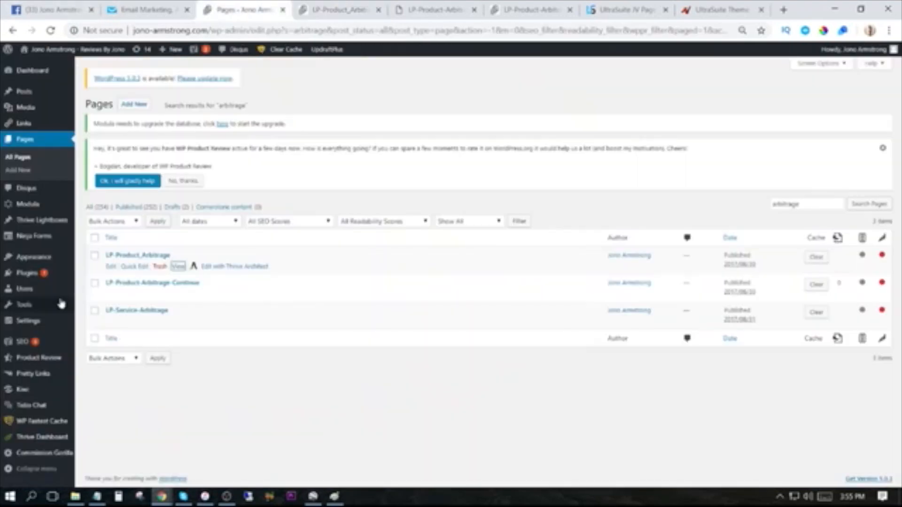
pyautogui.click(135, 105)
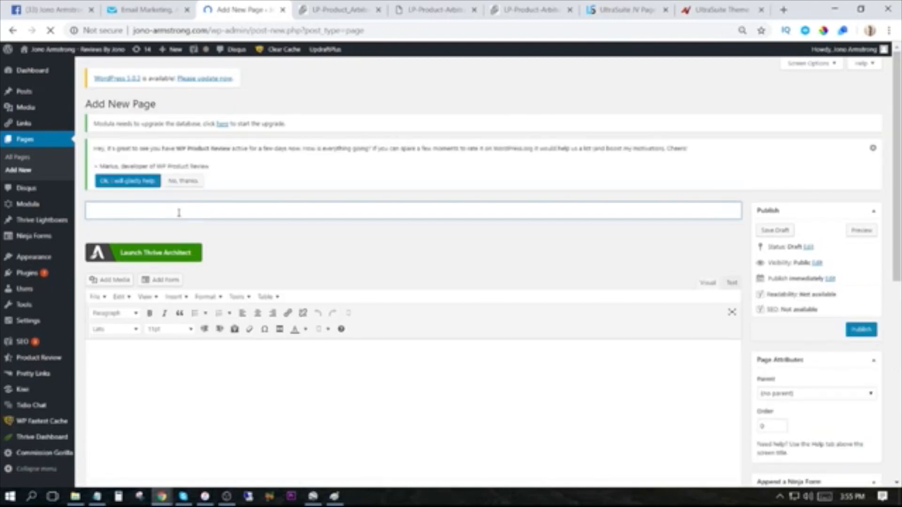
pyautogui.write('Arbitrage')
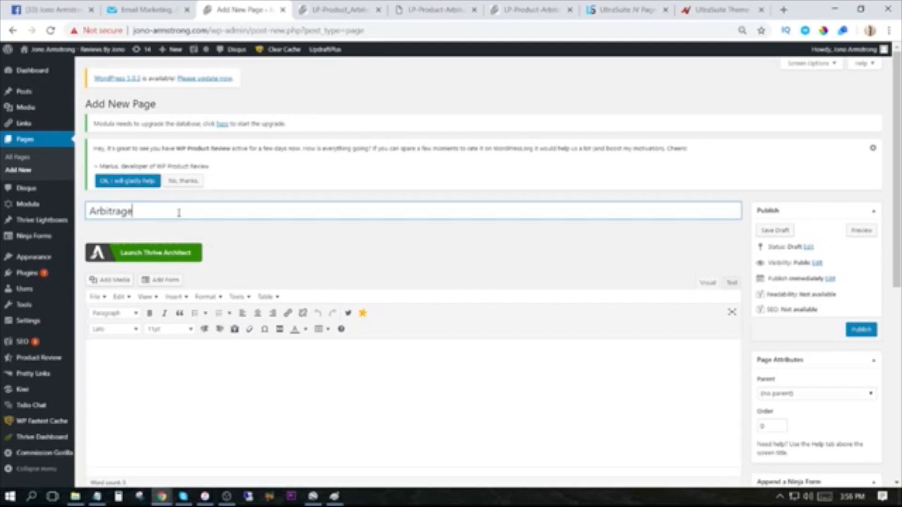
pyautogui.write('FreeBonus')
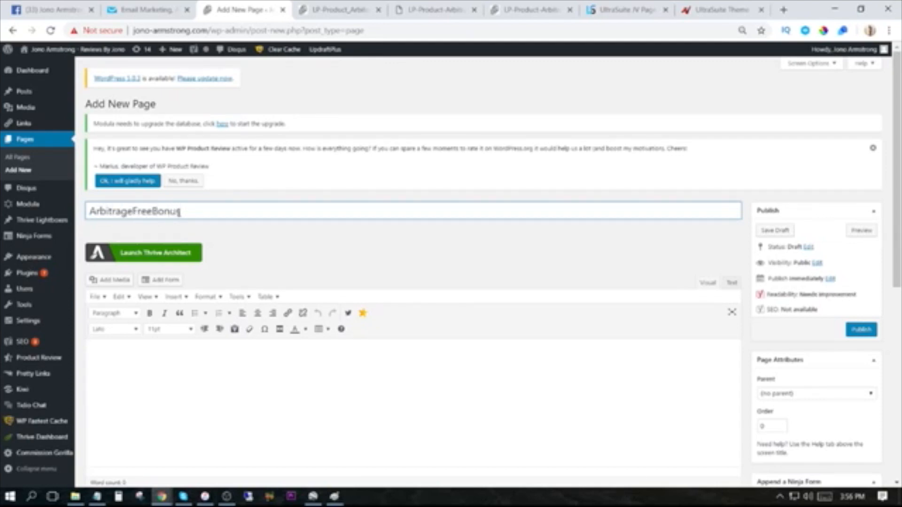
pyautogui.write('Lander')
pyautogui.moveTo(226, 212); pyautogui.dragTo(86, 219)
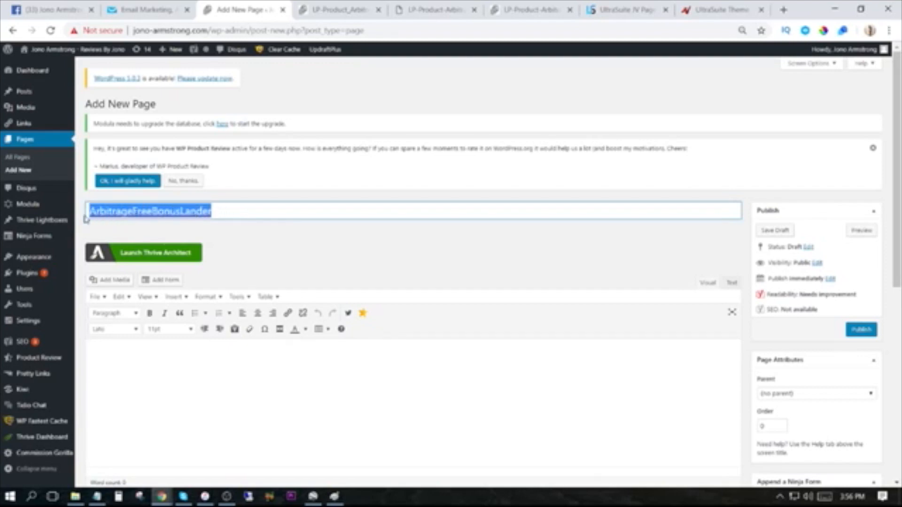
pyautogui.click(159, 227)
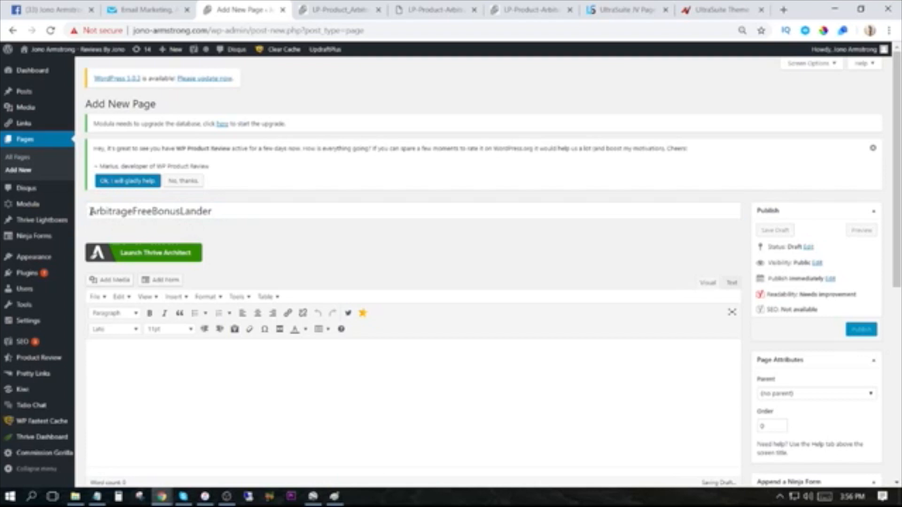
pyautogui.click(861, 329)
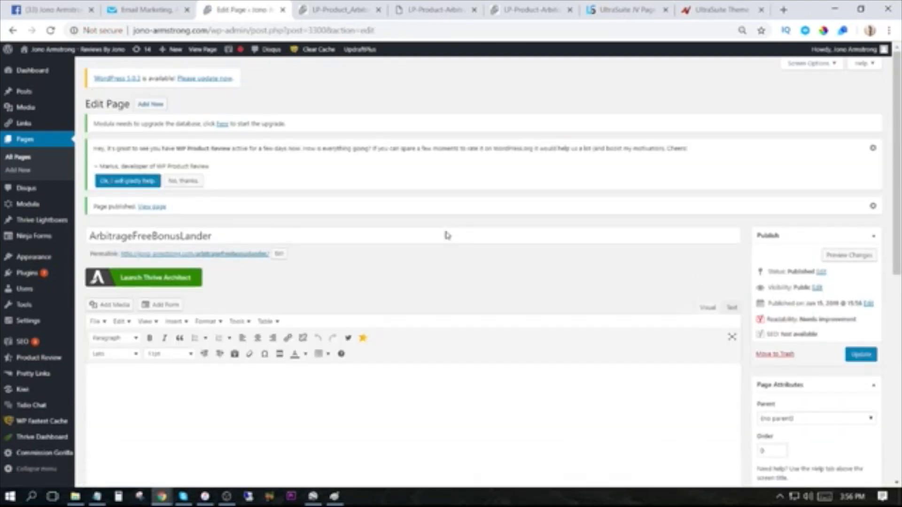
# Open the new page in Thrive Architect and apply the Mini Squeeze opt-in template from the Mini Squeeze set.
pyautogui.click(151, 278)
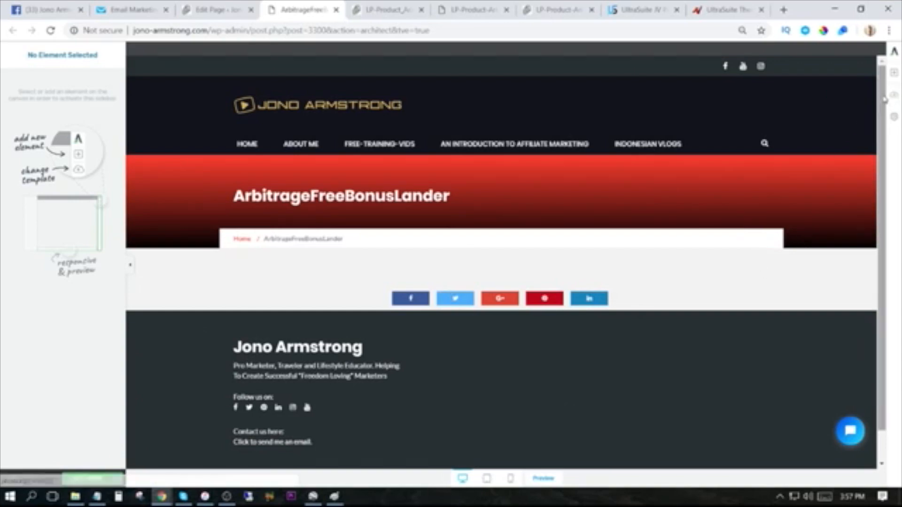
pyautogui.click(894, 99)
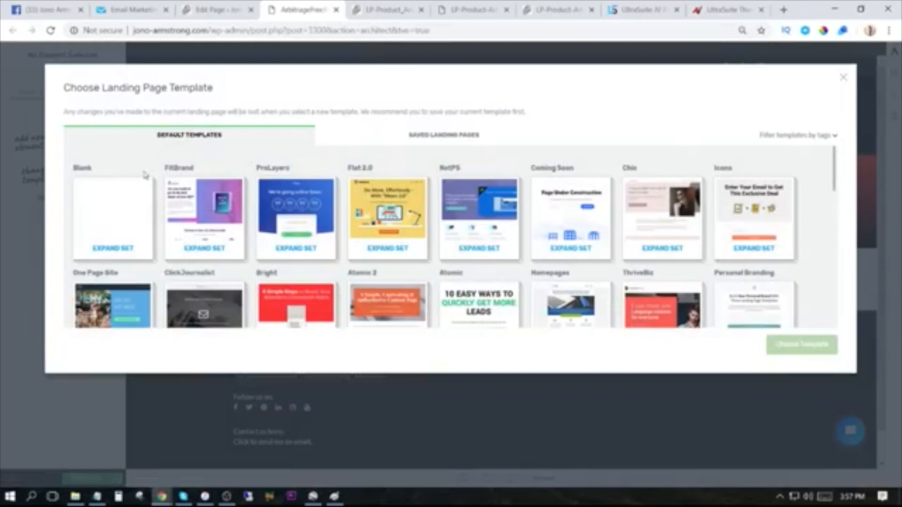
pyautogui.scroll(-3, 679, 255)
pyautogui.scroll(-5, 679, 255)
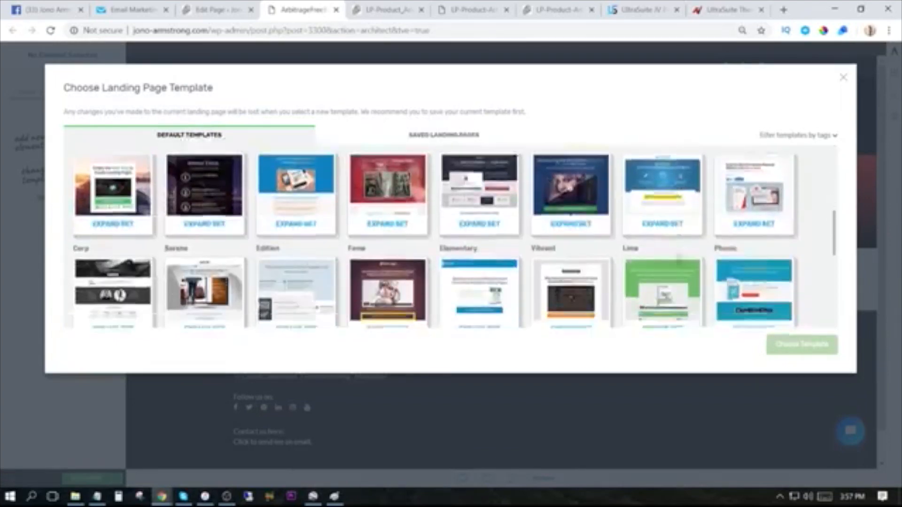
pyautogui.scroll(4, 678, 258)
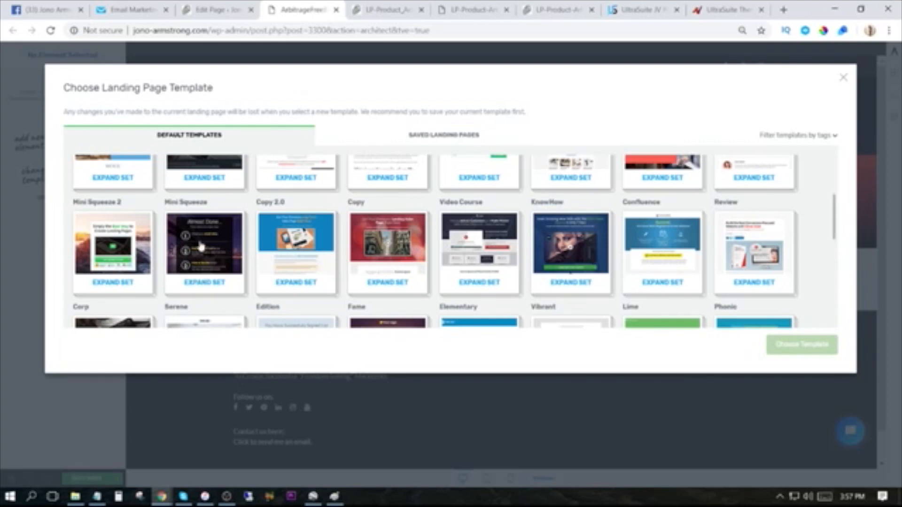
pyautogui.click(204, 250)
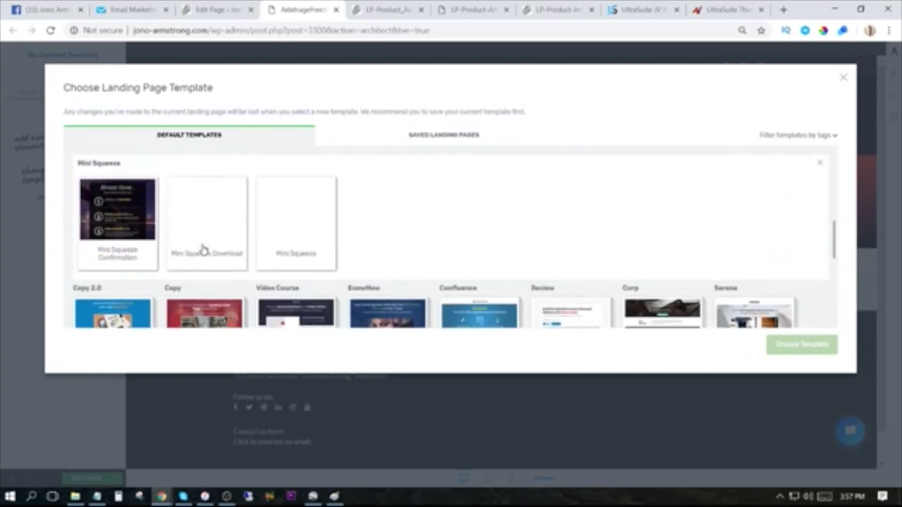
pyautogui.click(299, 214)
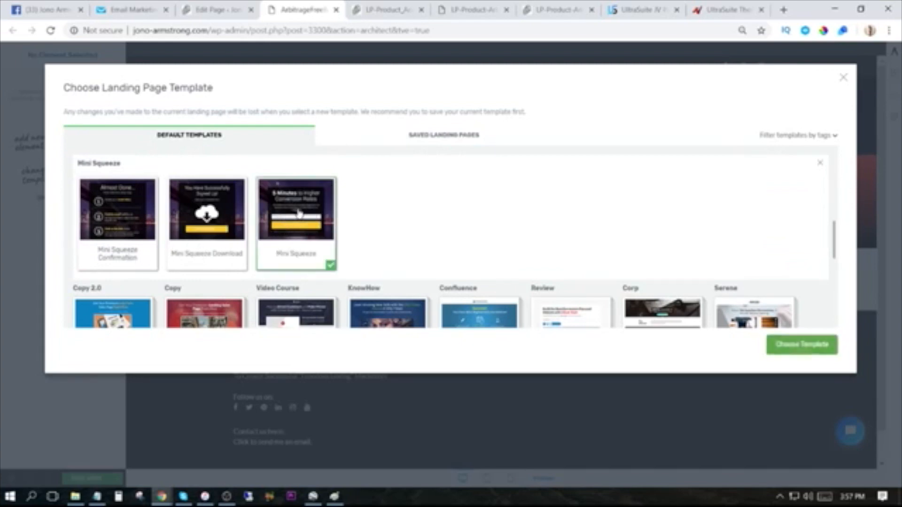
pyautogui.click(812, 351)
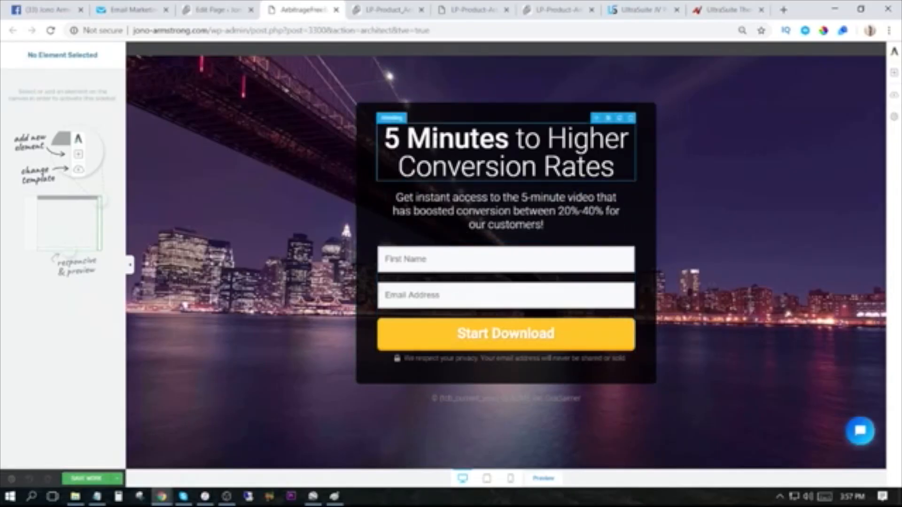
pyautogui.click(438, 139)
pyautogui.moveTo(385, 139); pyautogui.dragTo(509, 139)
pyautogui.click(523, 139)
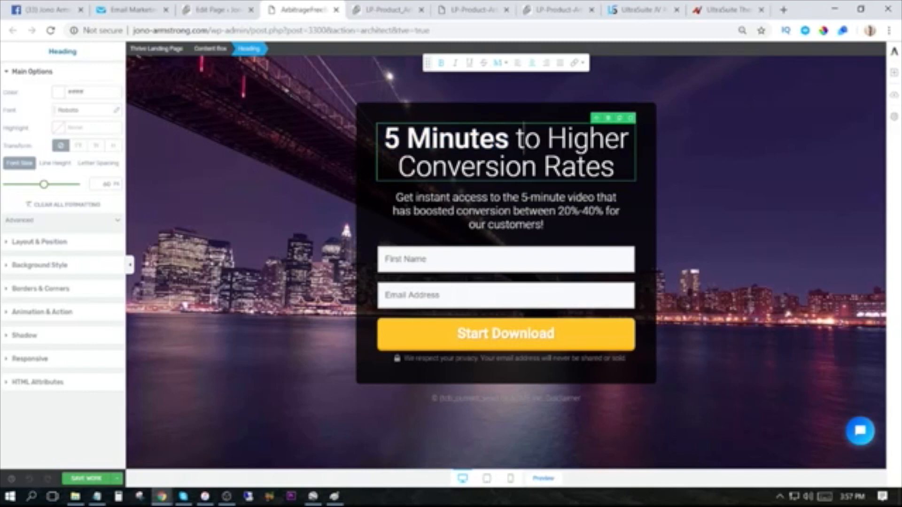
pyautogui.click(424, 198)
pyautogui.click(757, 169)
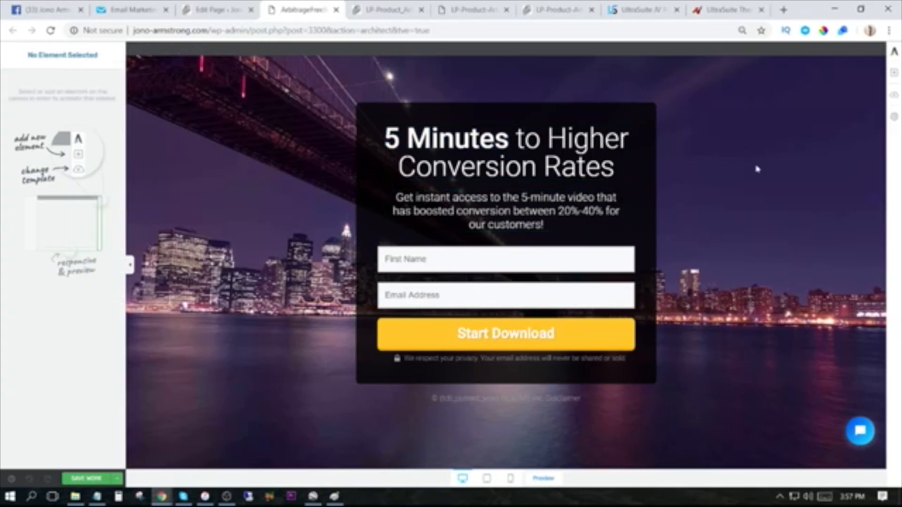
pyautogui.click(893, 116)
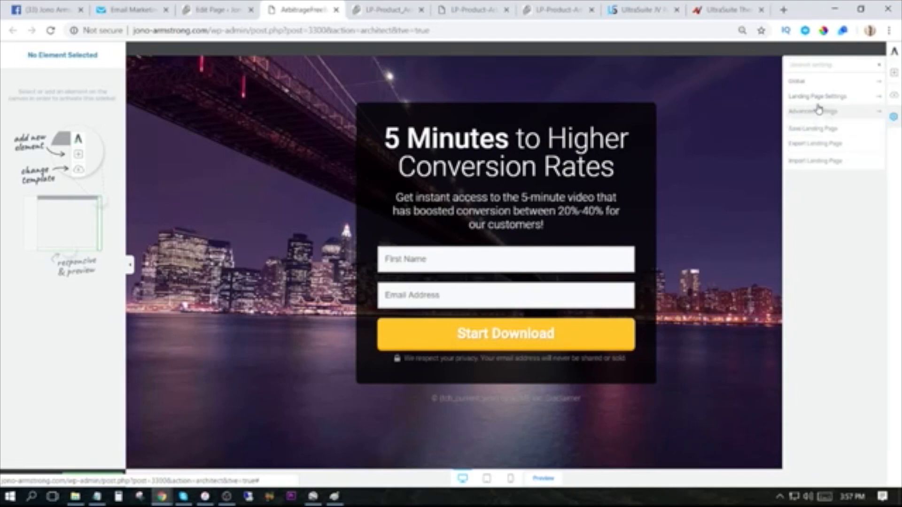
pyautogui.click(712, 143)
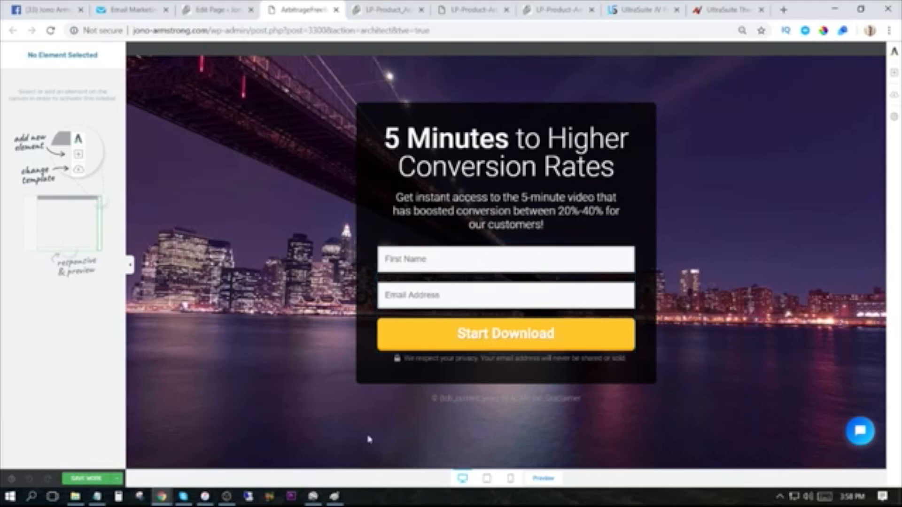
# Switch to the funnel diagram in Paint, draw a red arrow from the LP box to the Thank You box, and return to the browser.
pyautogui.click(335, 497)
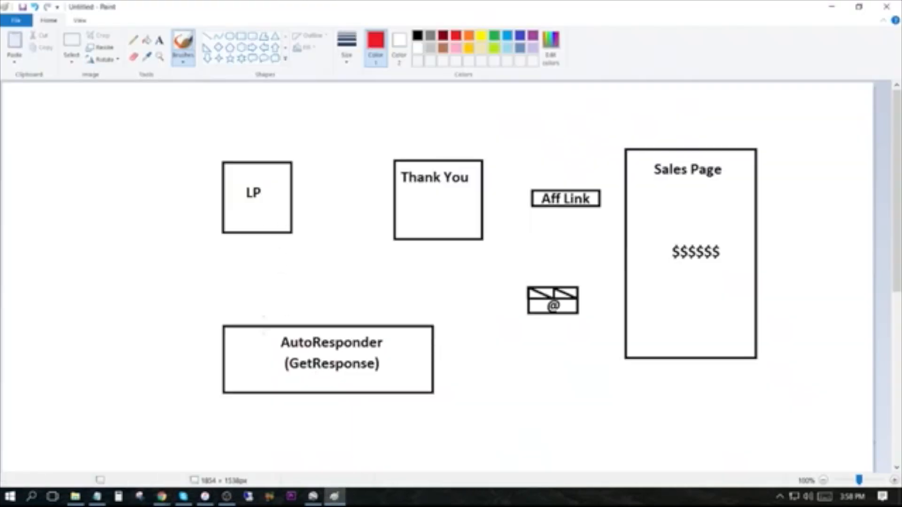
pyautogui.moveTo(162, 496)
pyautogui.click(99, 442)
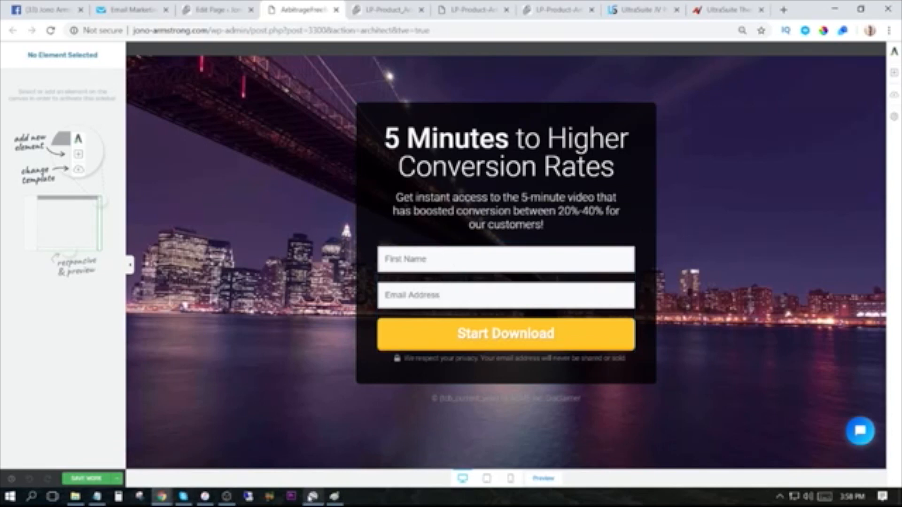
pyautogui.click(334, 496)
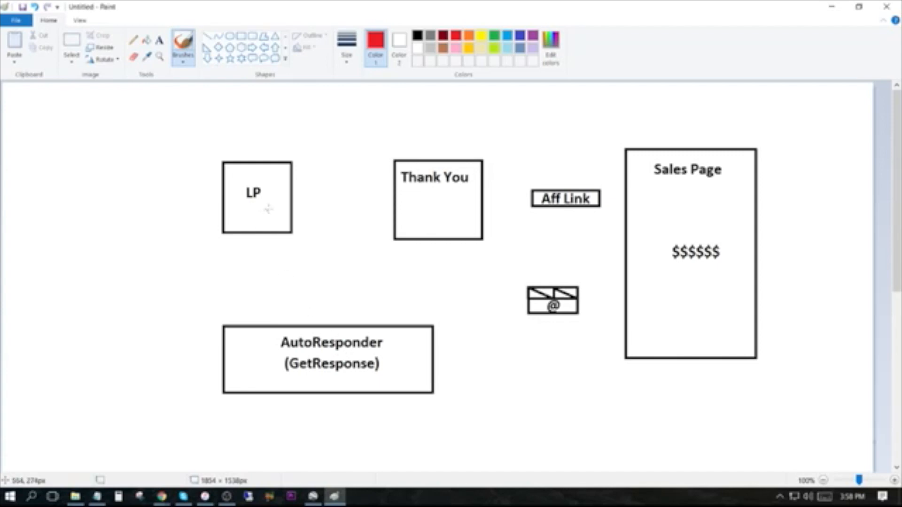
pyautogui.moveTo(301, 194); pyautogui.dragTo(390, 199)
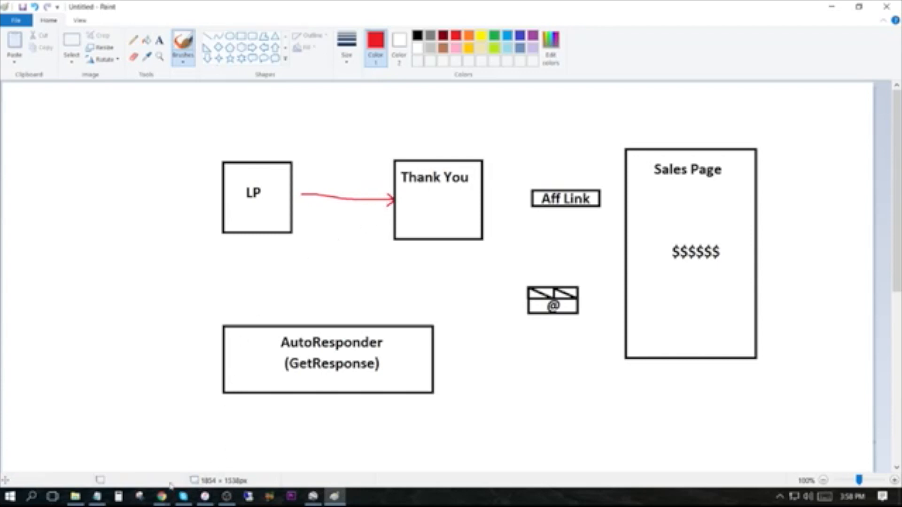
pyautogui.moveTo(162, 496)
pyautogui.click(101, 441)
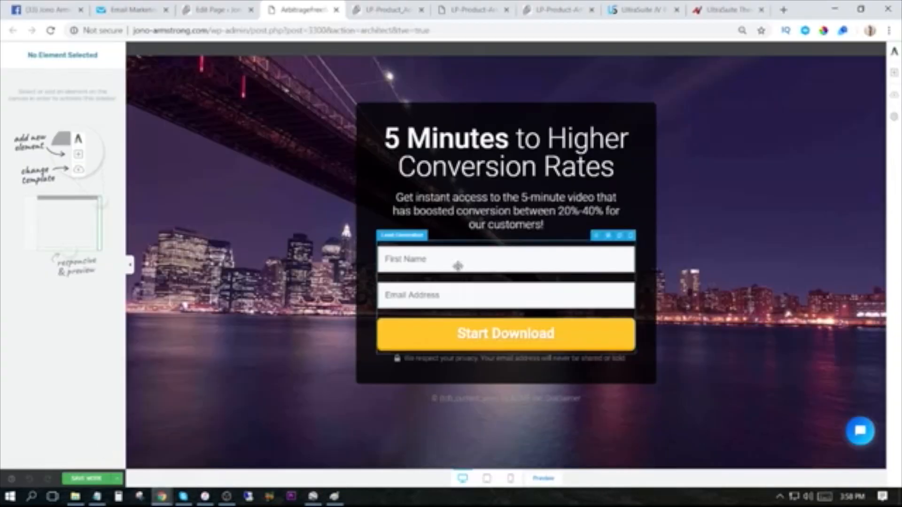
# Start connecting the landing page's lead generation form to a service and open the page for adding new API connections.
pyautogui.click(496, 300)
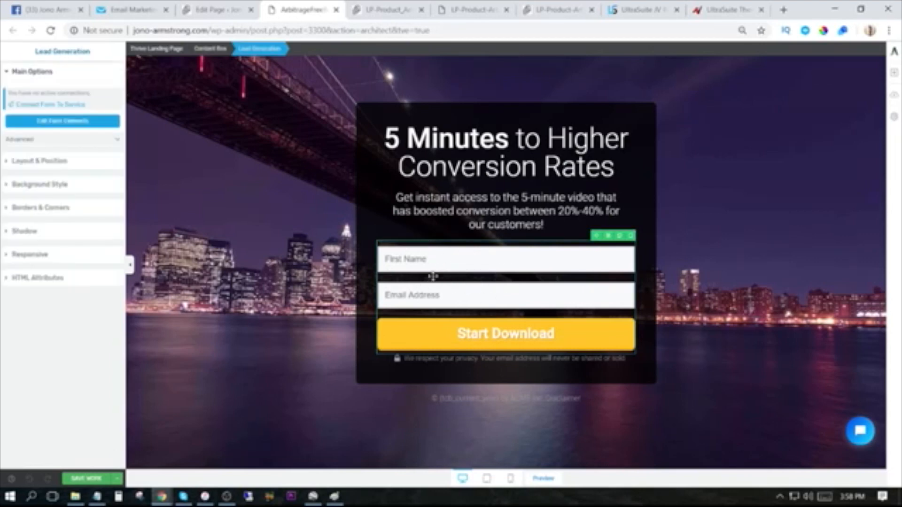
pyautogui.click(52, 106)
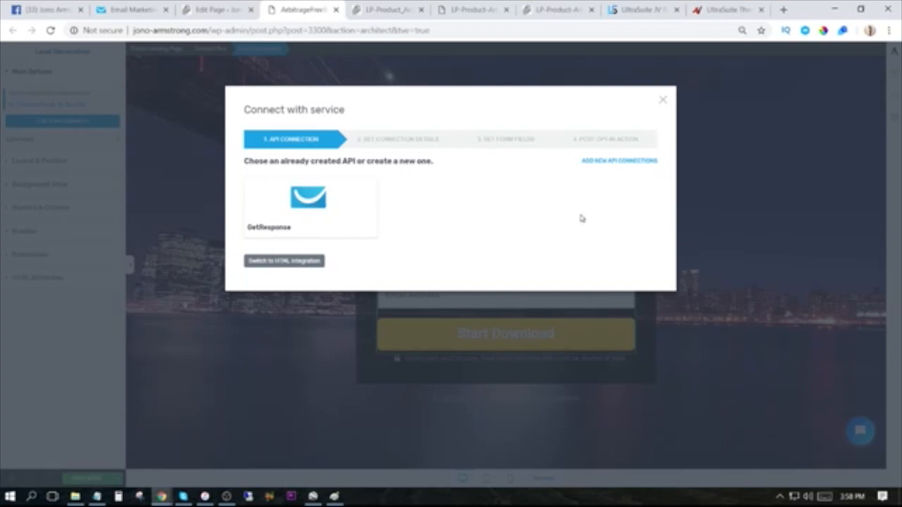
pyautogui.click(621, 161)
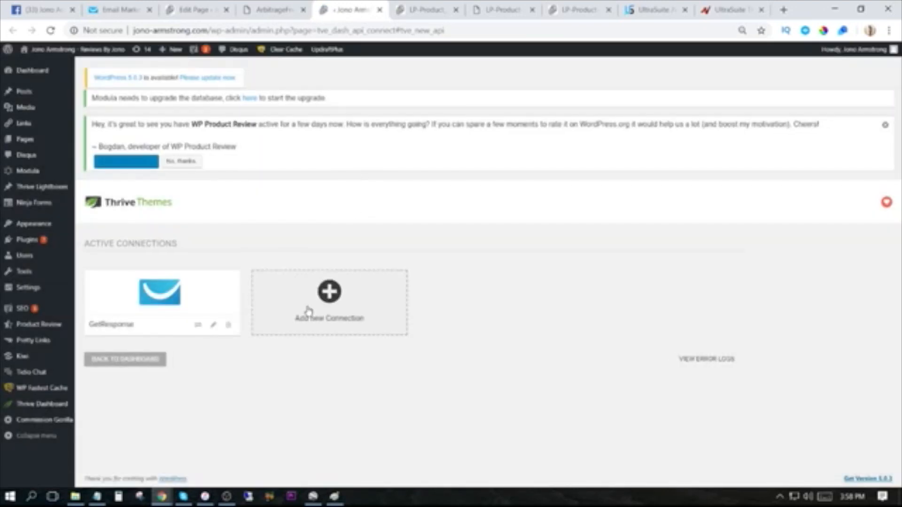
# Examine the list of apps available for a new API connection, without choosing one.
pyautogui.click(332, 300)
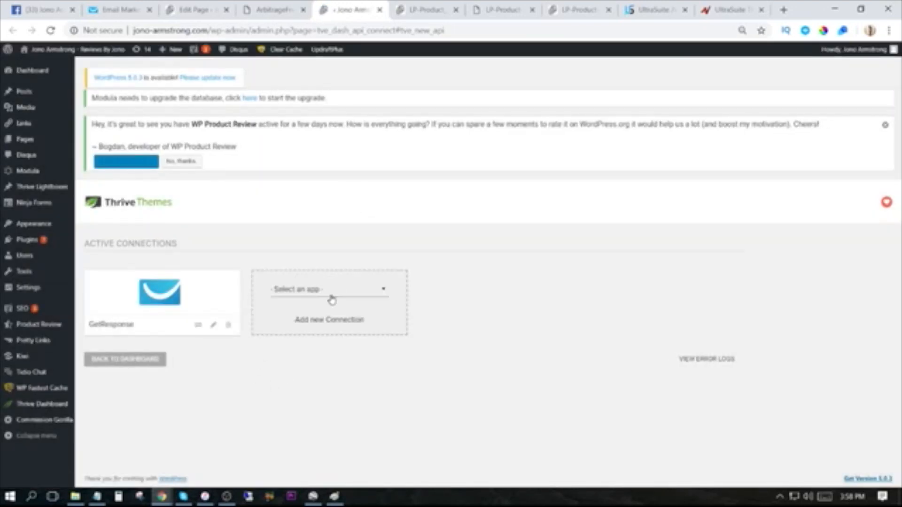
pyautogui.click(357, 295)
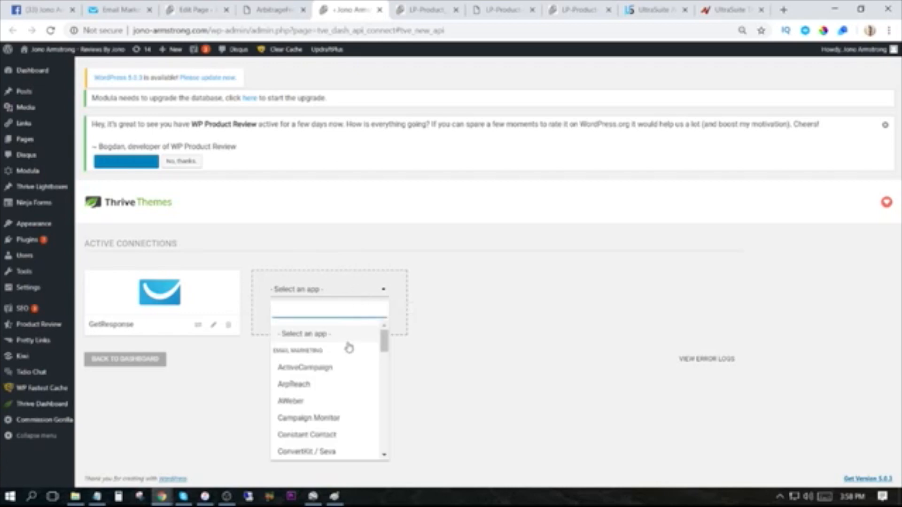
pyautogui.scroll(-3, 338, 392)
pyautogui.scroll(-6, 339, 396)
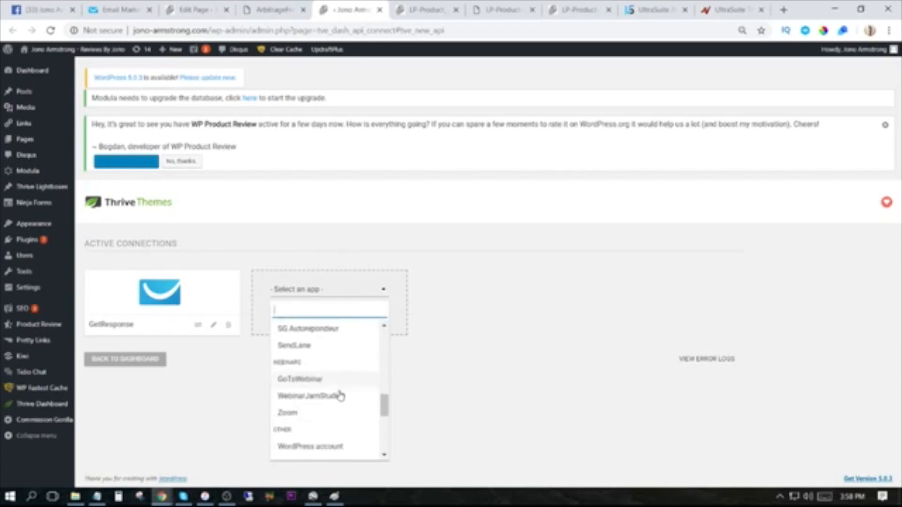
pyautogui.scroll(1, 330, 441)
pyautogui.scroll(8, 331, 440)
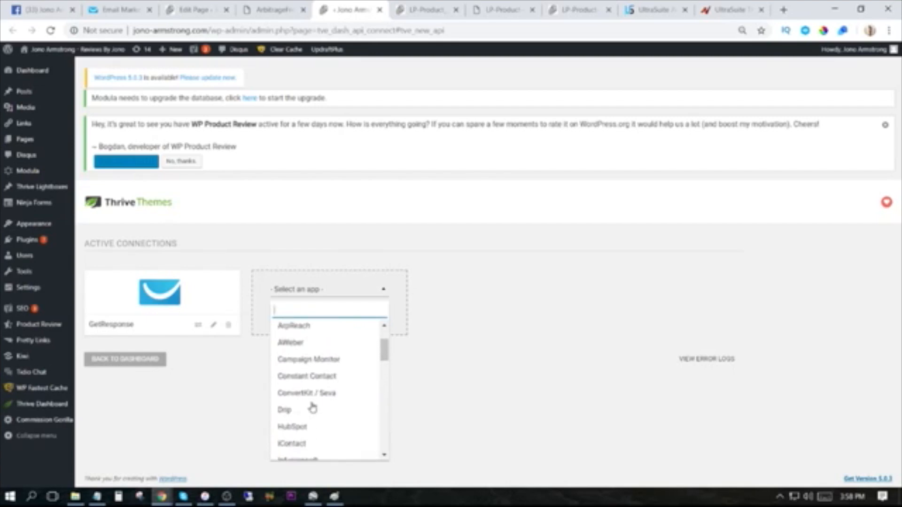
pyautogui.scroll(2, 313, 407)
pyautogui.click(383, 291)
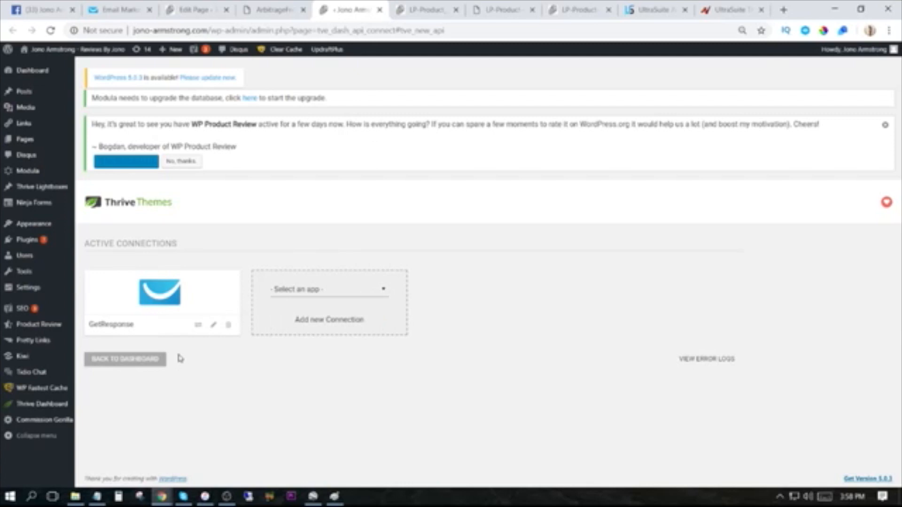
# Open the existing GetResponse connection for editing, and locate the default API key on the API page of the GetResponse account.
pyautogui.click(211, 328)
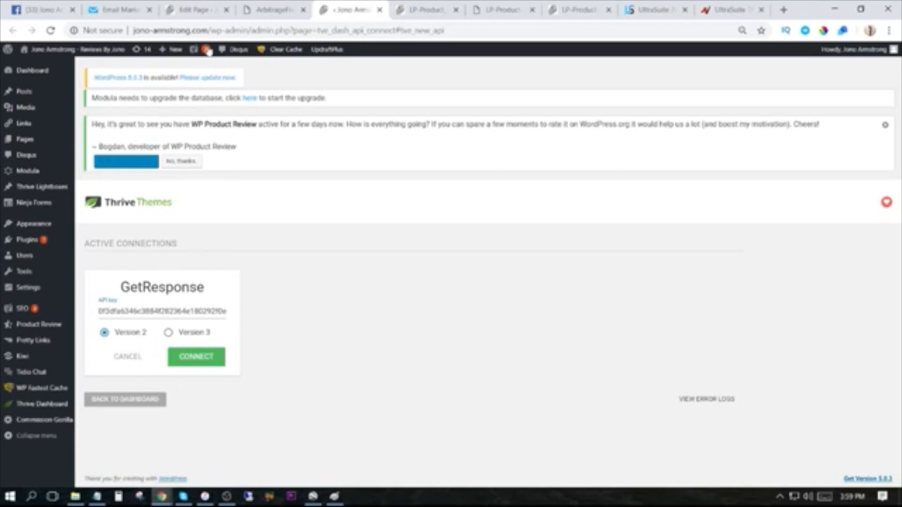
pyautogui.click(119, 9)
pyautogui.click(873, 69)
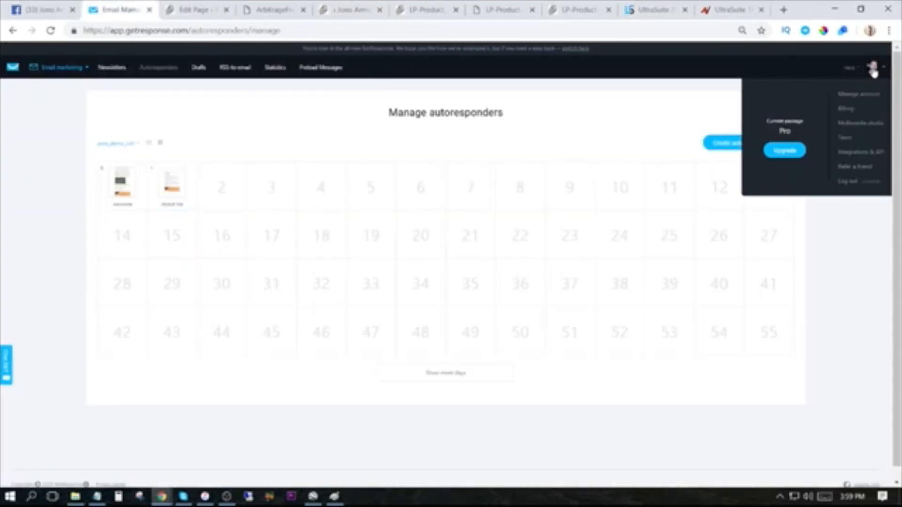
pyautogui.click(860, 155)
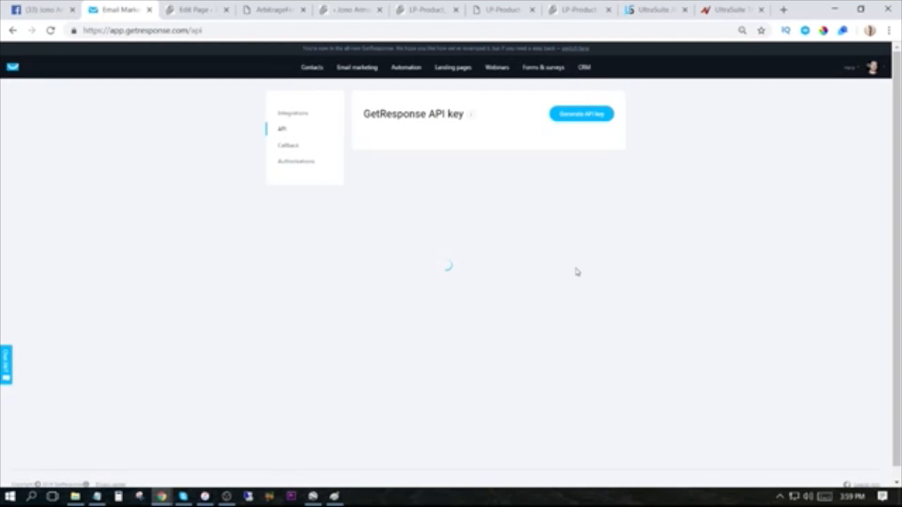
pyautogui.click(367, 181)
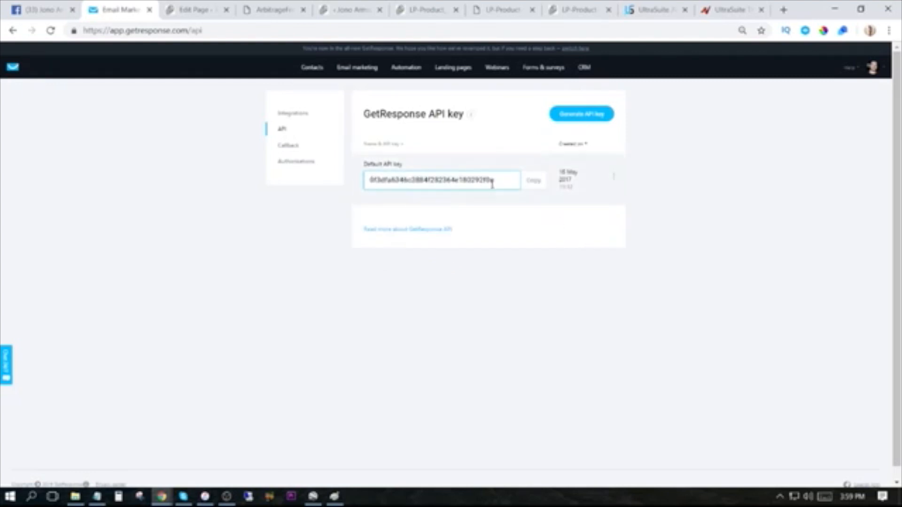
# Copy the default API key from the GetResponse account, submit the GetResponse connection with that API key field filled, and close the connections page.
pyautogui.rightClick(393, 184)
pyautogui.click(415, 188)
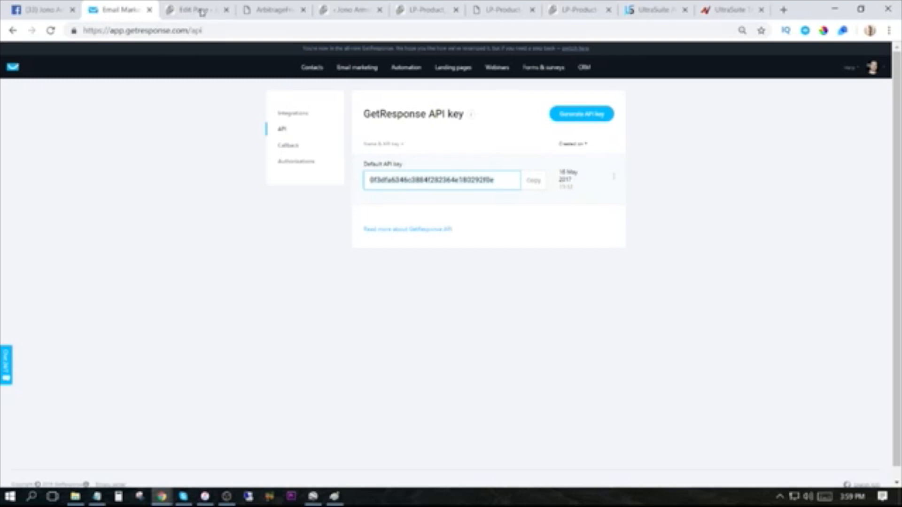
pyautogui.click(260, 10)
pyautogui.click(350, 10)
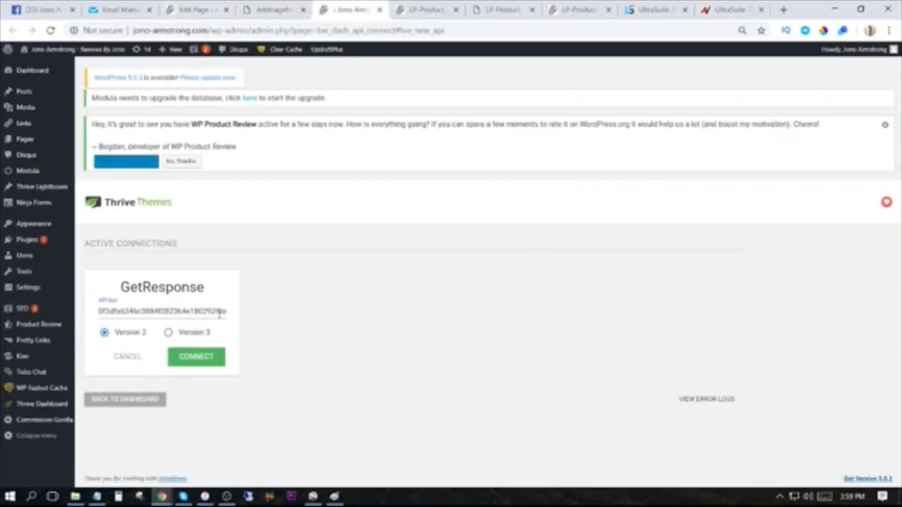
pyautogui.click(205, 358)
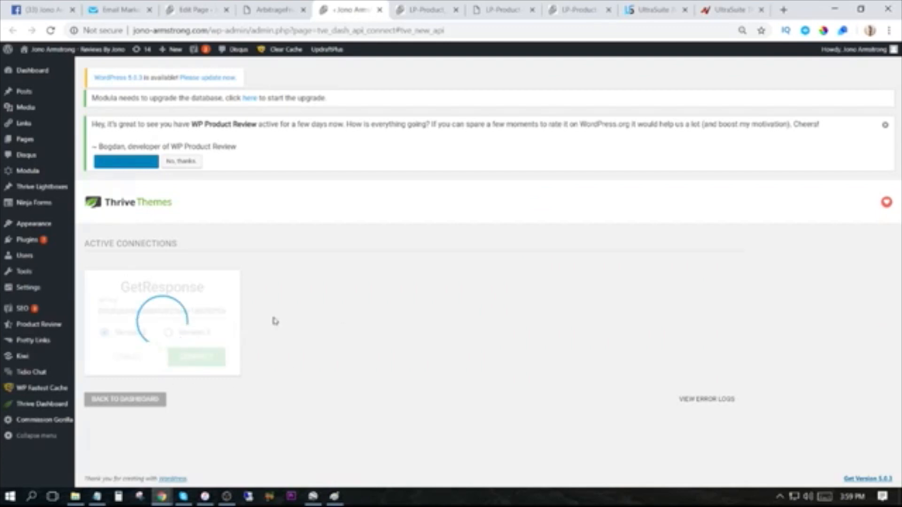
pyautogui.hotkey('ctrl', 'w')
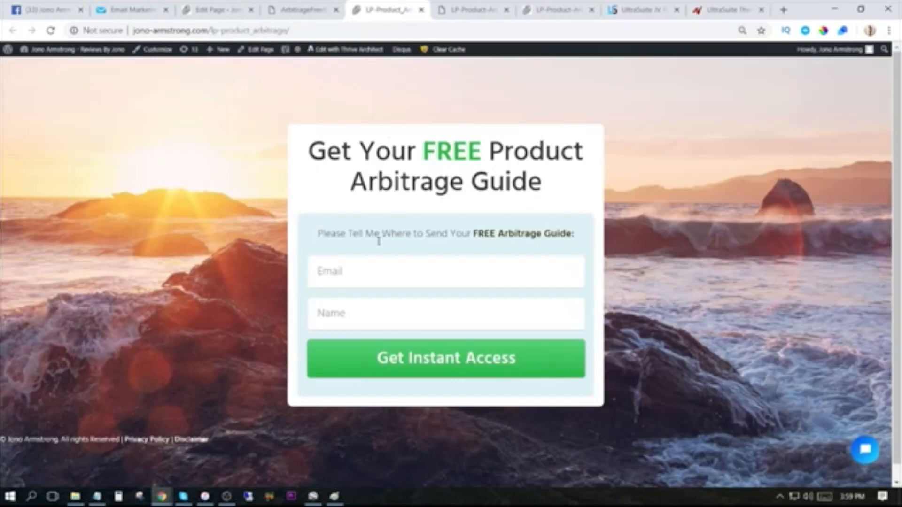
# Look over the open funnel pages and the Paint funnel diagram, and return to the ArbitrageFreeBonusLander page in the editor.
pyautogui.click(314, 9)
pyautogui.click(472, 17)
pyautogui.click(233, 8)
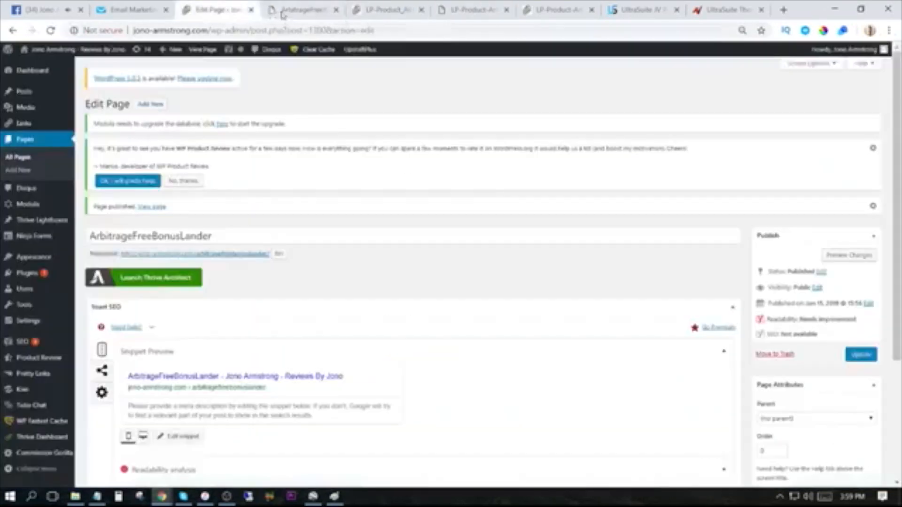
pyautogui.click(282, 12)
pyautogui.click(372, 10)
pyautogui.click(297, 10)
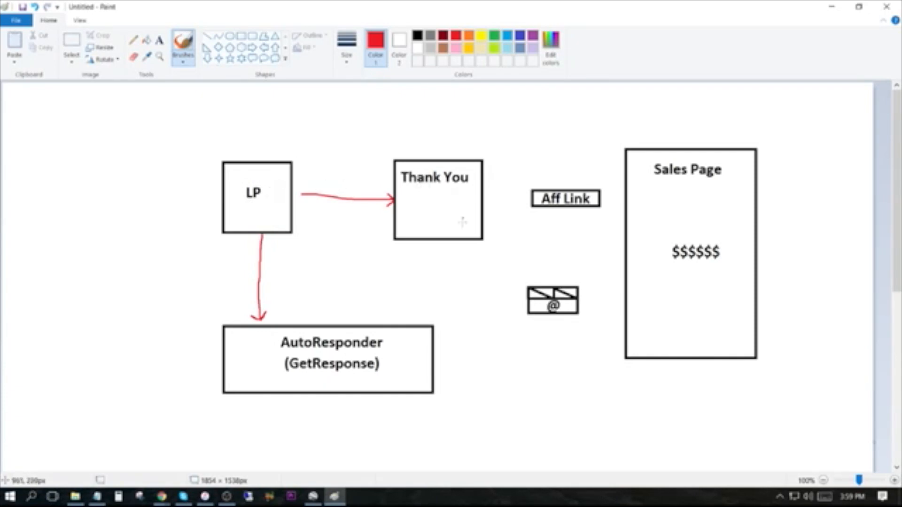
pyautogui.moveTo(161, 497)
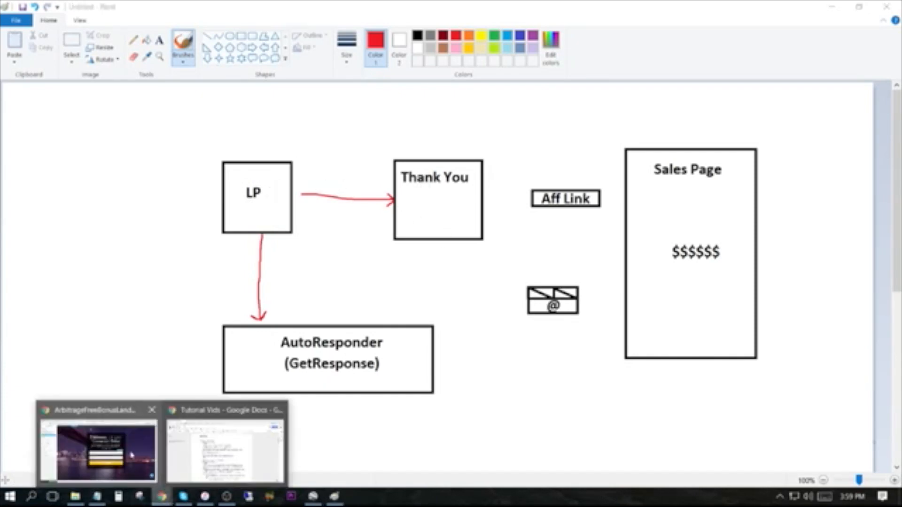
pyautogui.click(94, 428)
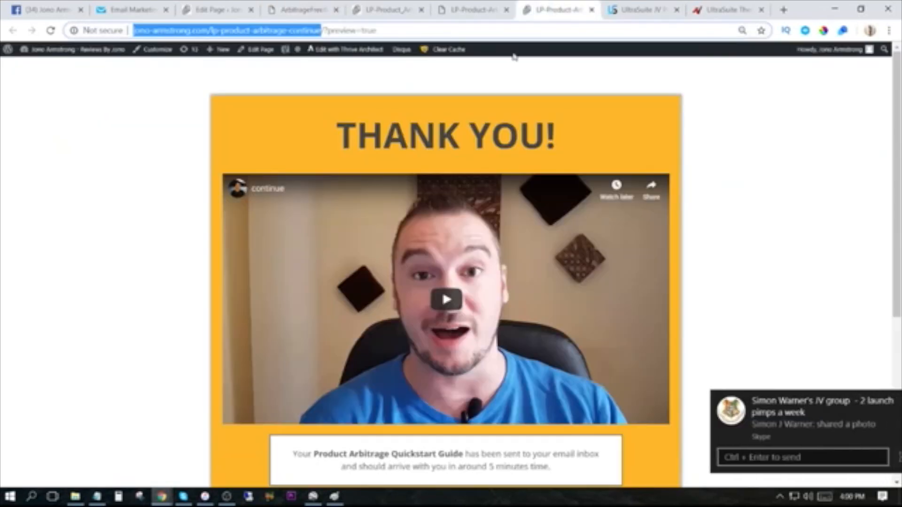
# Check the thank-you page preview, dismiss the Skype notification, and return to the landing page editor.
pyautogui.click(554, 9)
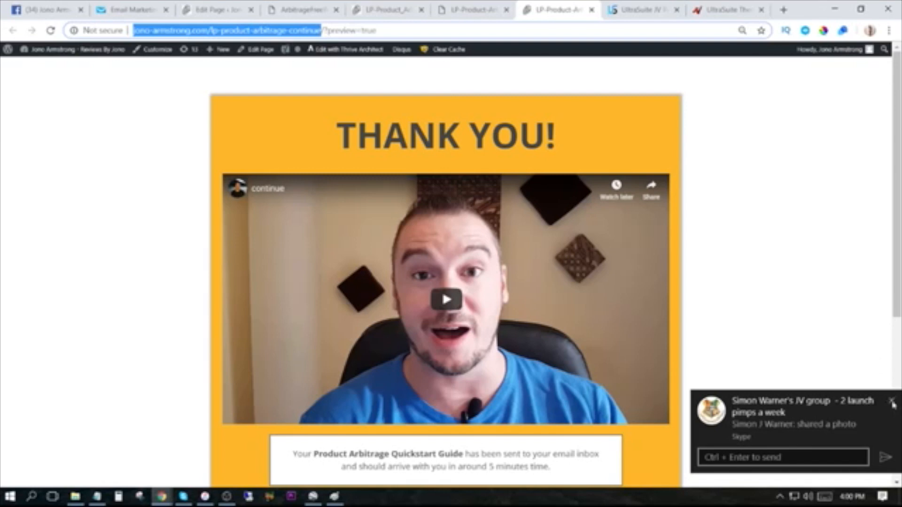
pyautogui.click(892, 402)
pyautogui.click(303, 10)
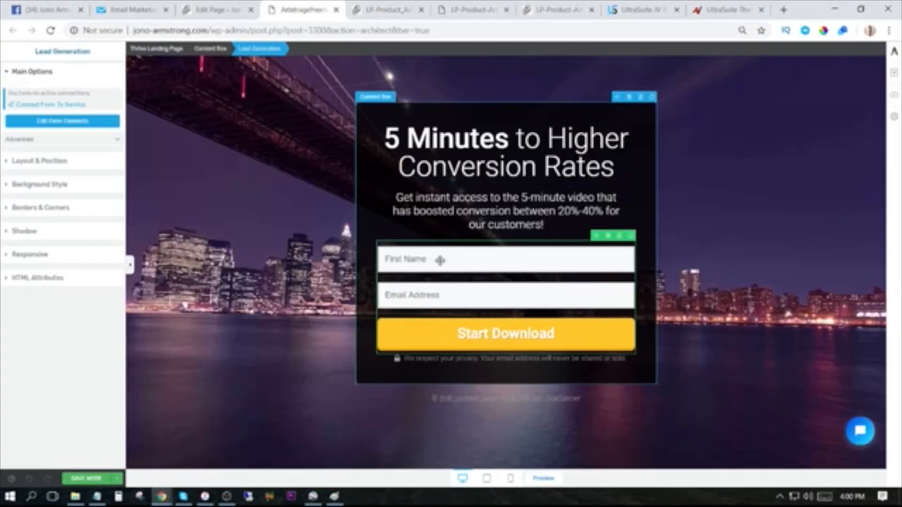
# Connect the lead generation form to the GetResponse mailing list jono_demo_list1 with cycle day 0, and continue past the form fields to the post opt-in action.
pyautogui.click(51, 105)
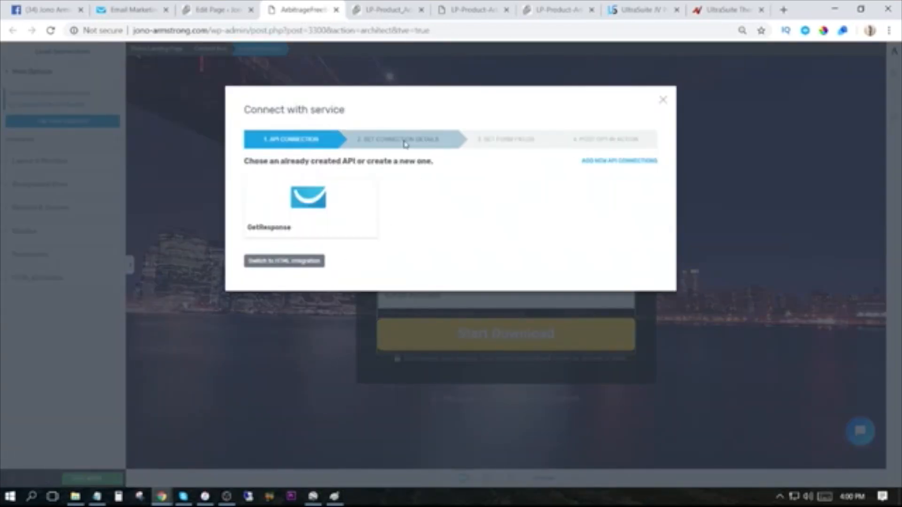
pyautogui.click(300, 201)
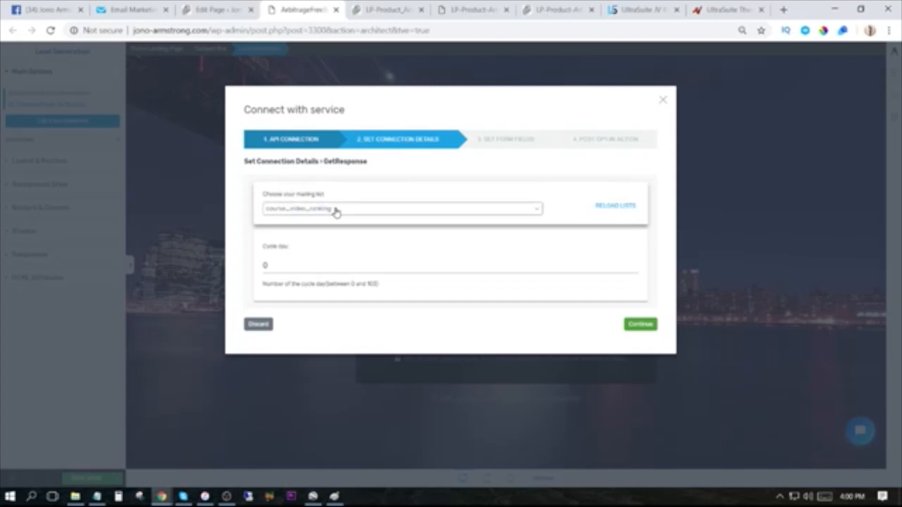
pyautogui.click(365, 212)
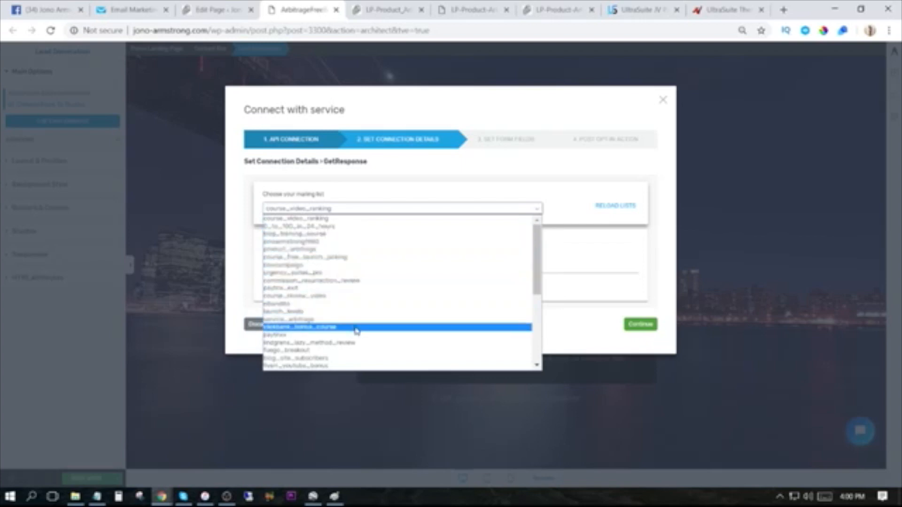
pyautogui.scroll(-5, 355, 326)
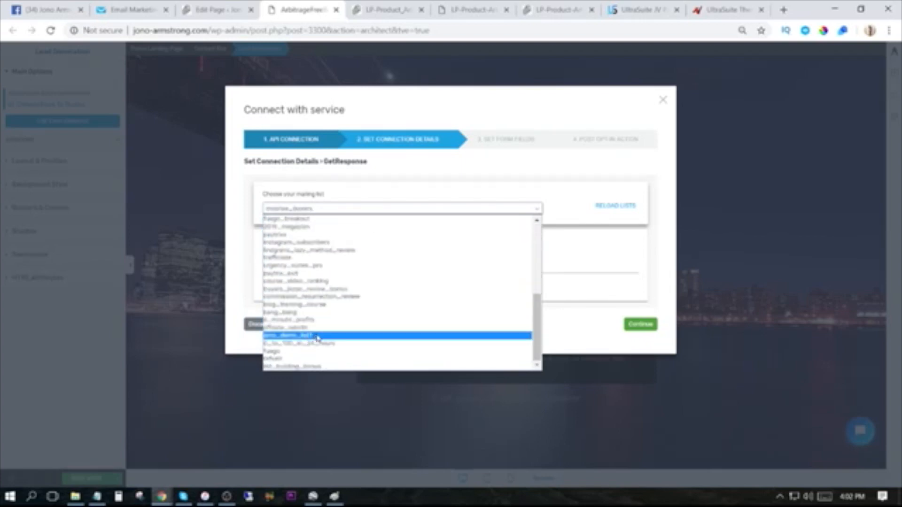
pyautogui.click(318, 335)
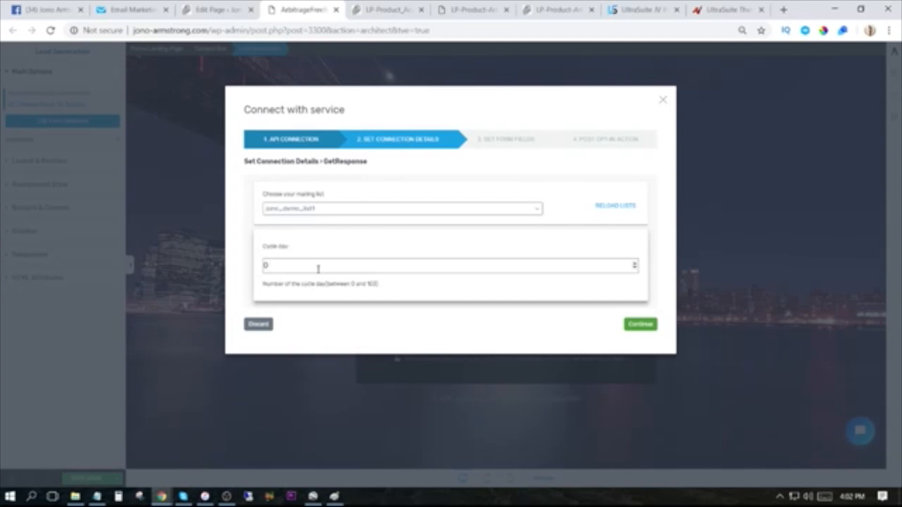
pyautogui.click(642, 325)
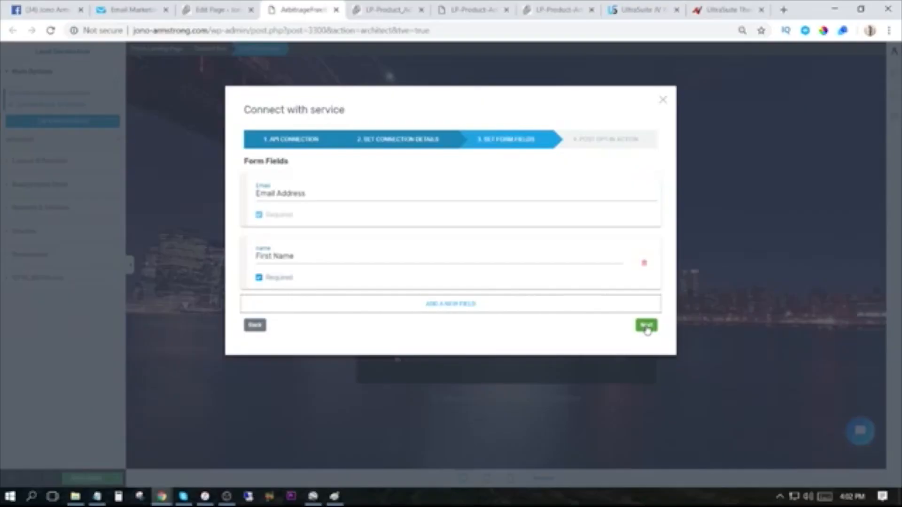
pyautogui.click(647, 327)
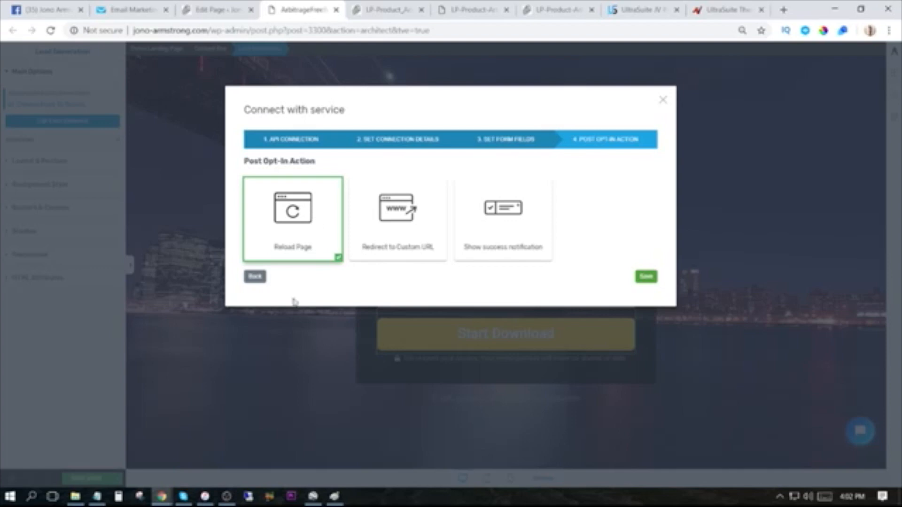
# Copy the thank-you page URL from the Notepad notes and return to the form's connection settings in the landing page editor.
pyautogui.click(544, 6)
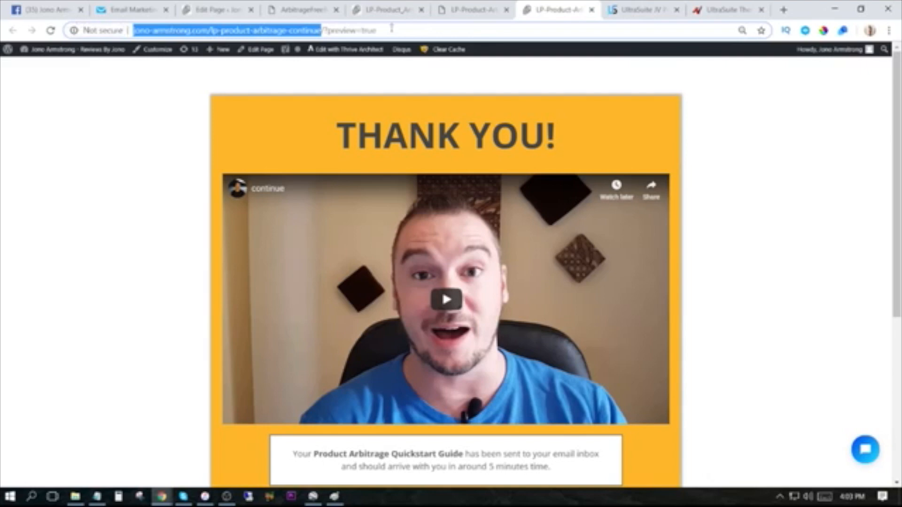
pyautogui.click(97, 497)
pyautogui.moveTo(587, 112); pyautogui.dragTo(327, 109)
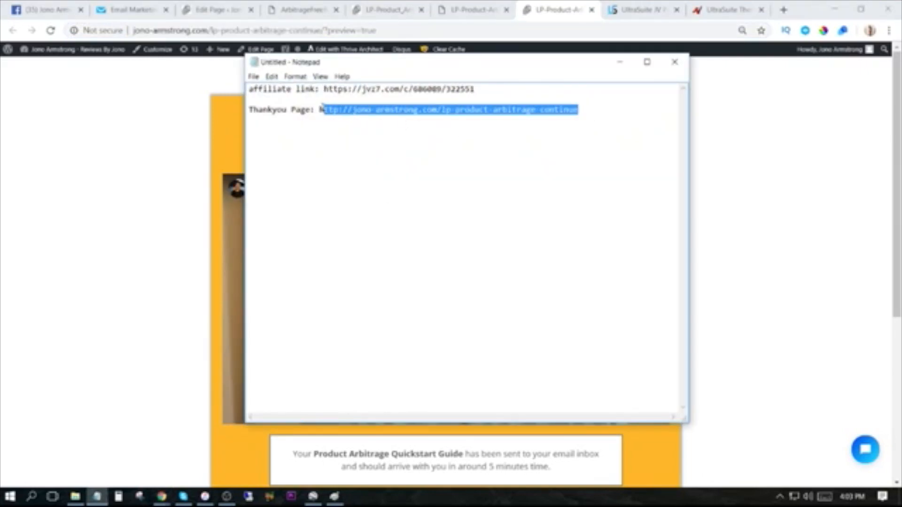
pyautogui.rightClick(334, 109)
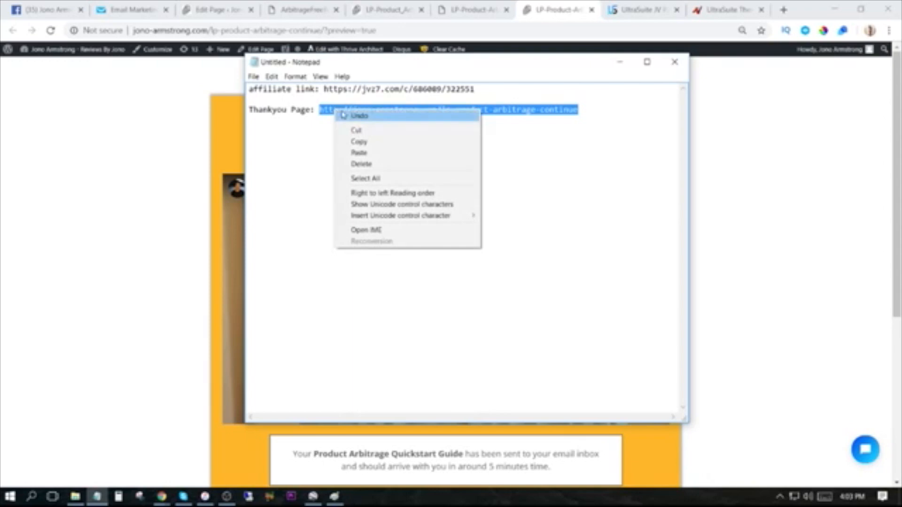
pyautogui.click(358, 142)
pyautogui.click(291, 10)
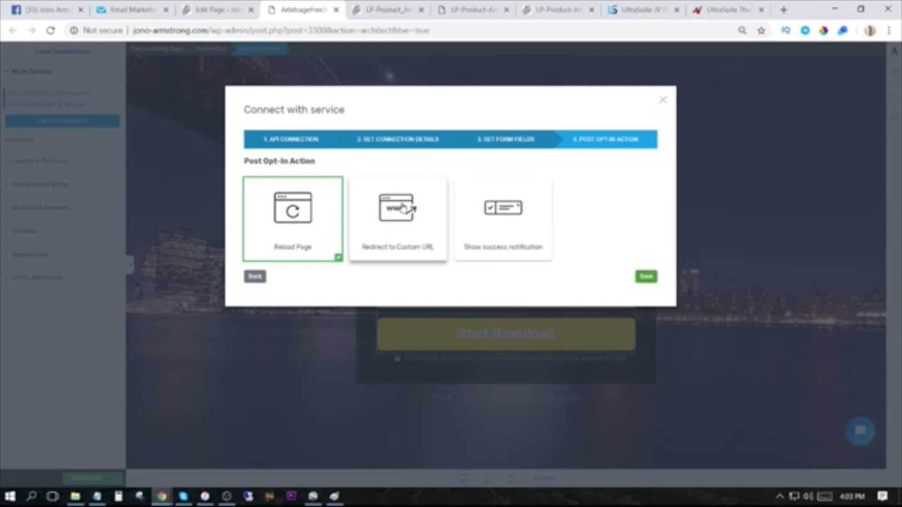
# Set the post opt-in action to redirect to the copied thank-you page URL, save the connection and the page, and preview it.
pyautogui.click(400, 216)
pyautogui.click(339, 313)
pyautogui.hotkey('ctrl', 'v')
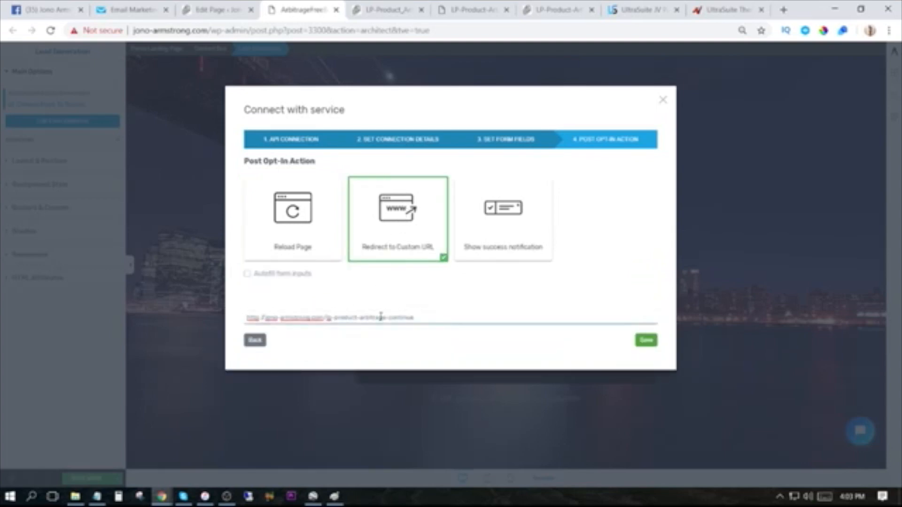
pyautogui.click(650, 341)
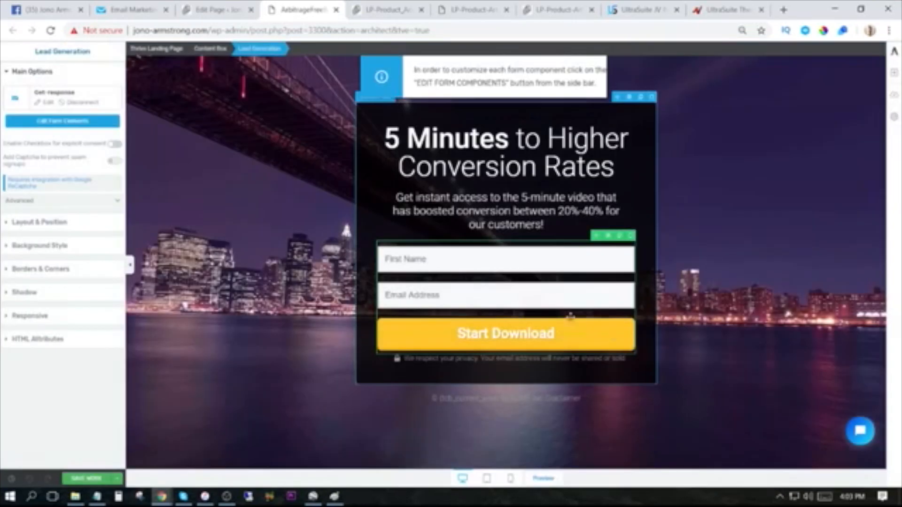
pyautogui.click(86, 478)
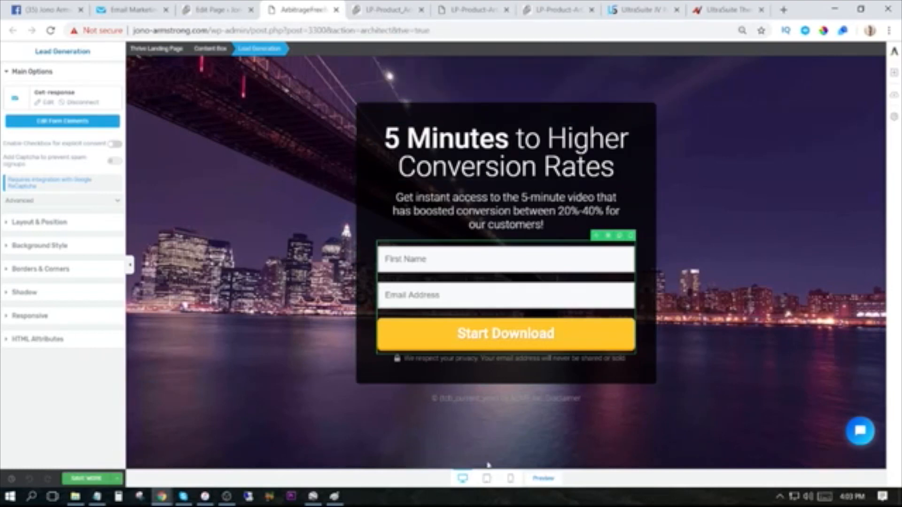
pyautogui.click(544, 478)
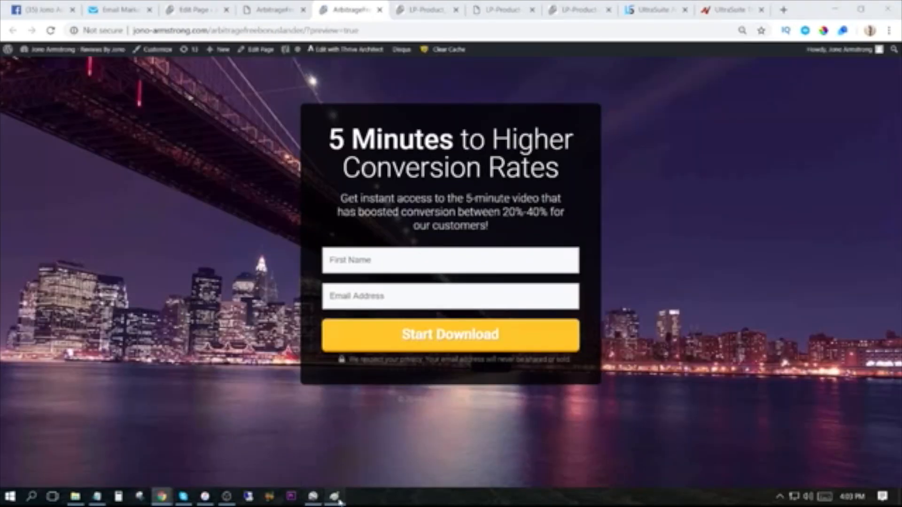
# In Paint, draw red arrows from Thank You through Aff Link to Sales Page, and red lines from AutoResponder to the email icon and Aff Link.
pyautogui.click(335, 497)
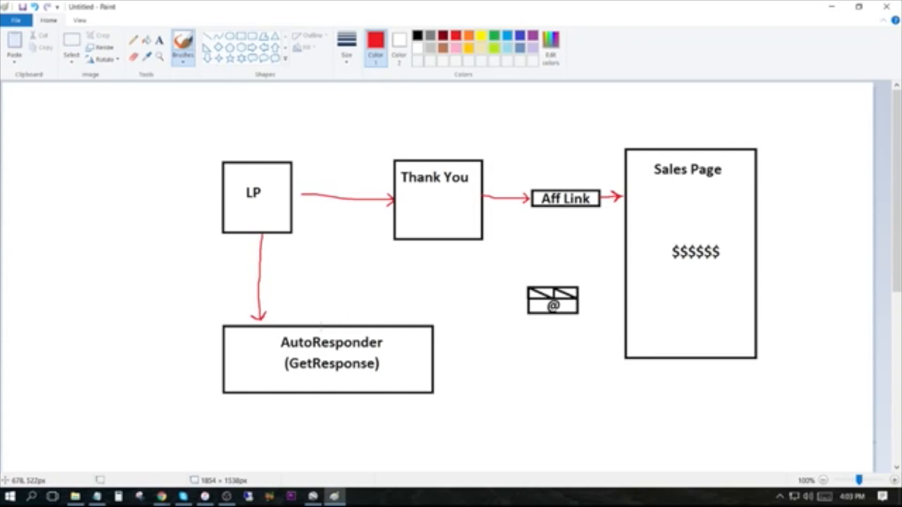
pyautogui.moveTo(434, 337); pyautogui.dragTo(508, 303)
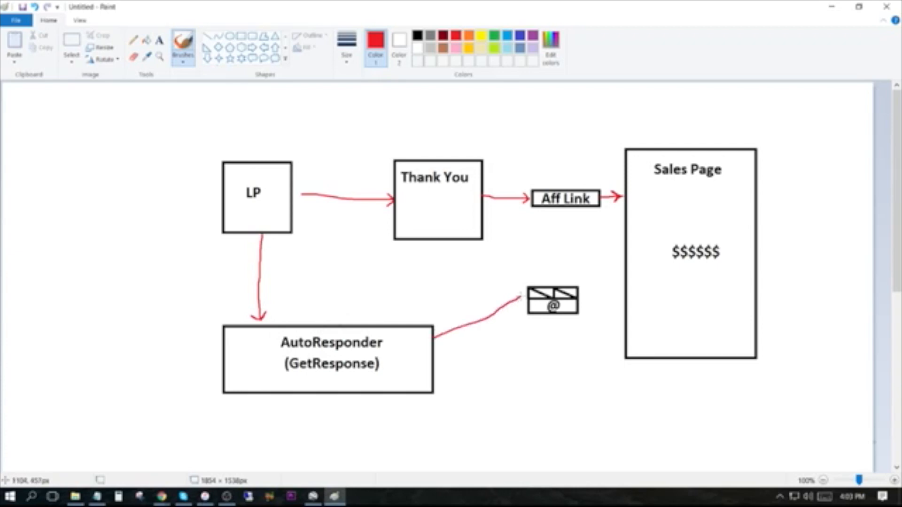
pyautogui.moveTo(436, 359); pyautogui.dragTo(517, 314)
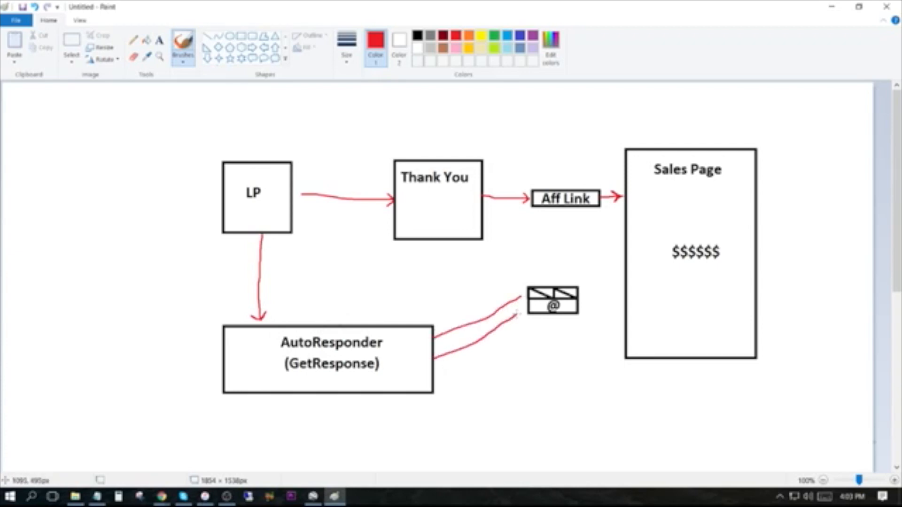
pyautogui.moveTo(435, 373); pyautogui.dragTo(528, 321)
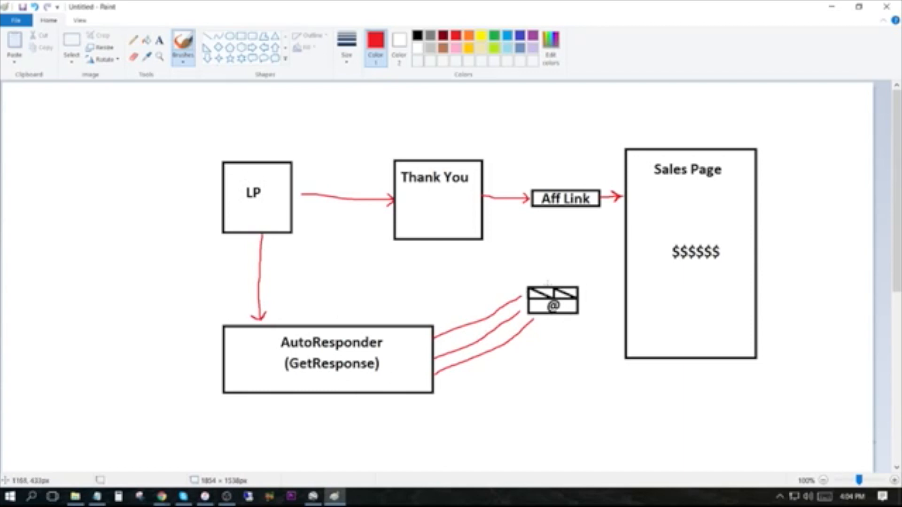
pyautogui.moveTo(547, 283); pyautogui.dragTo(558, 210)
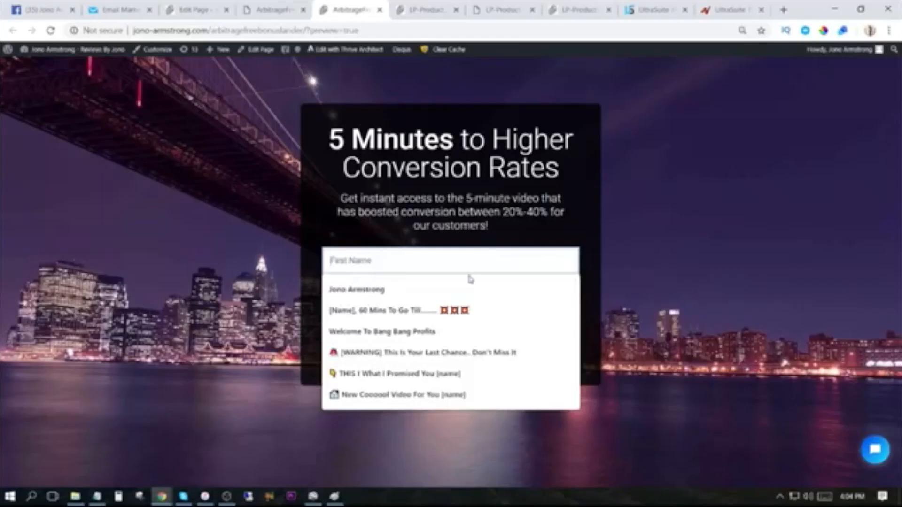
# Test the opt-in form in the landing page preview by filling in a subscriber's name and e-mail address and submitting it.
pyautogui.click(451, 288)
pyautogui.click(417, 297)
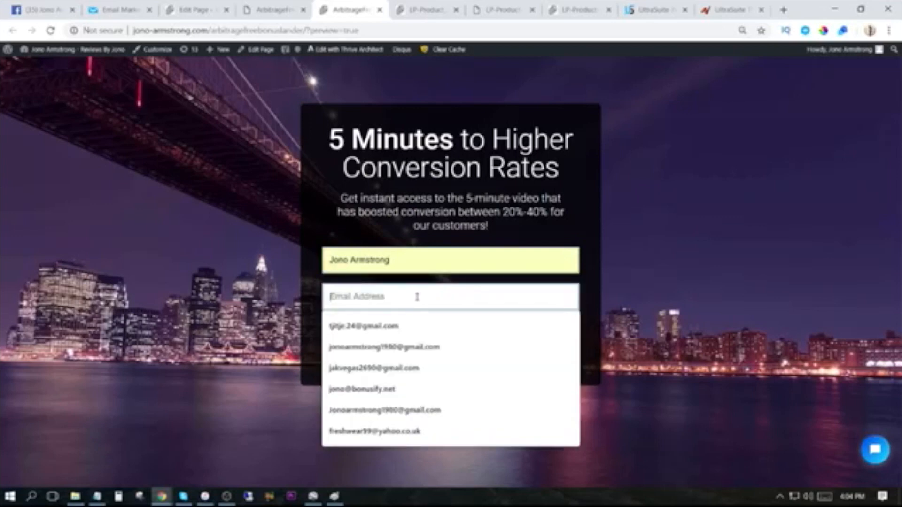
pyautogui.click(415, 329)
pyautogui.click(438, 332)
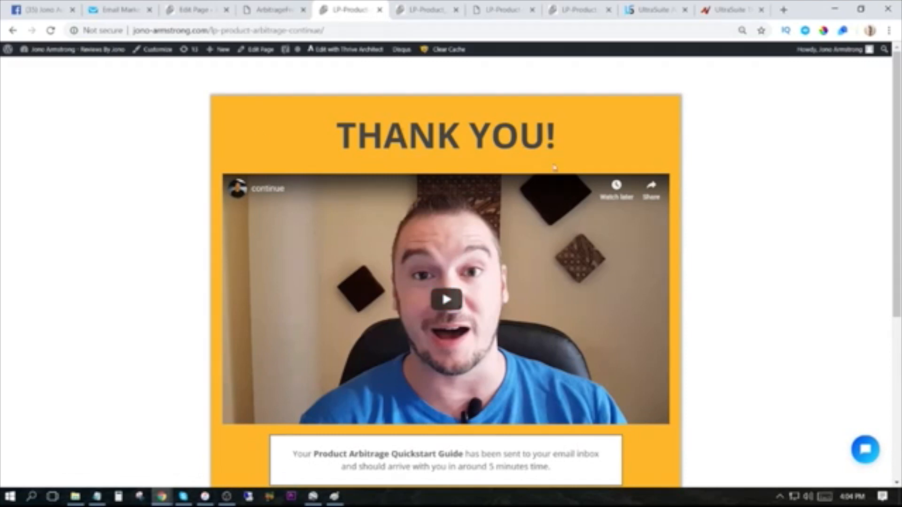
# Examine the thank-you page in its editor, focusing on the Arbitrage offer section and its FIND OUT HOW HERE button.
pyautogui.click(119, 10)
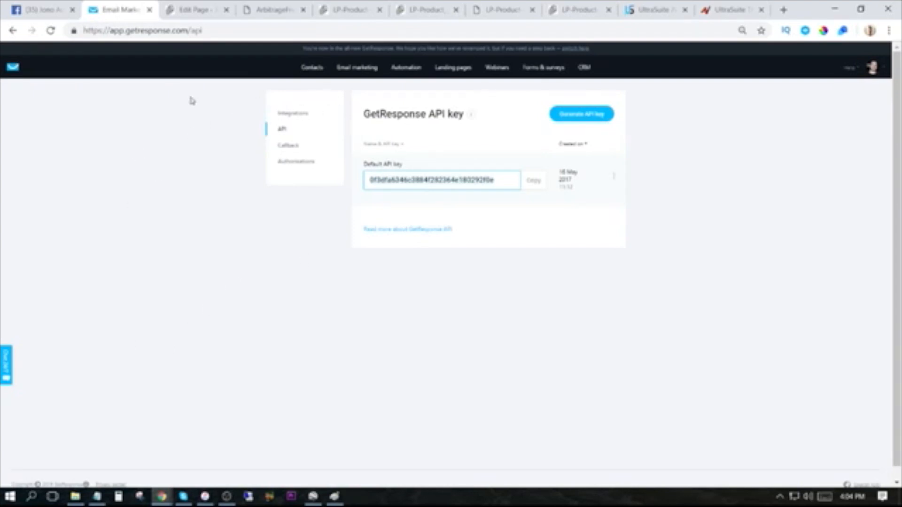
pyautogui.click(424, 10)
pyautogui.click(498, 10)
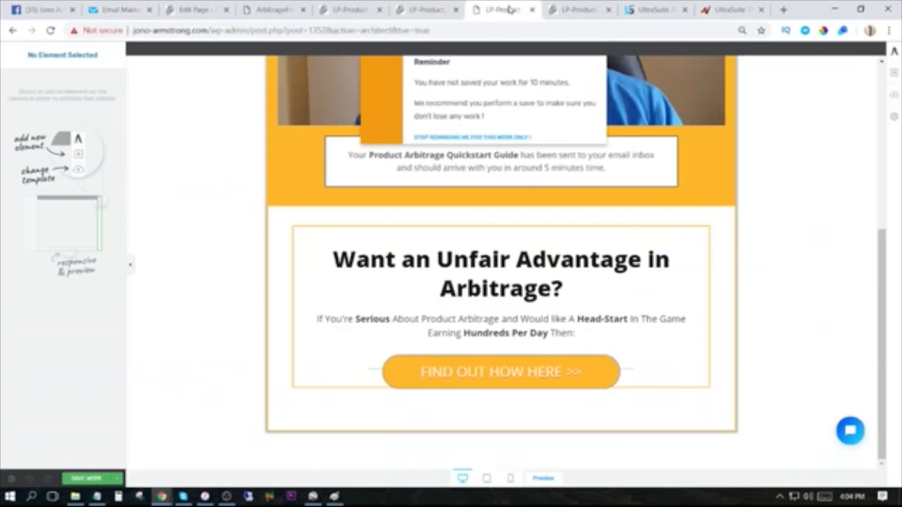
pyautogui.scroll(4, 753, 191)
pyautogui.scroll(-4, 754, 191)
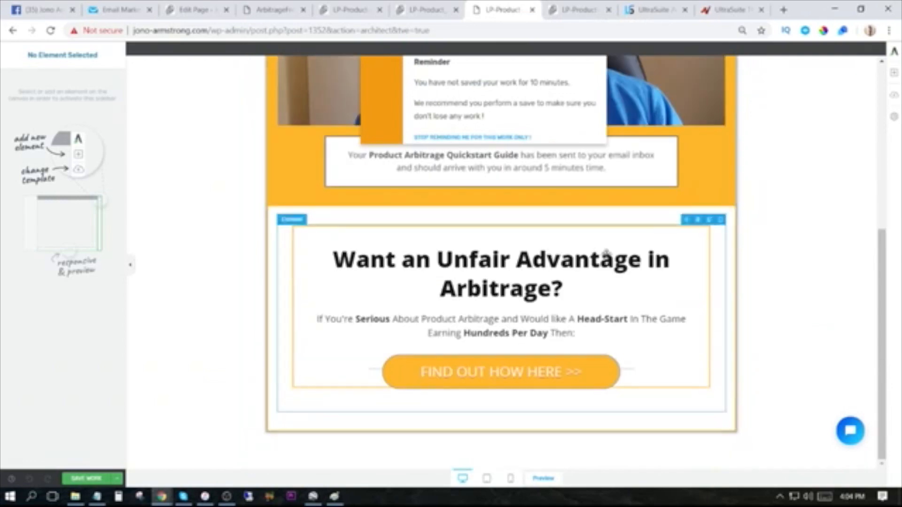
# Test the affiliate link on the live thank-you page by following its FIND OUT HOW HERE offer to the sales page.
pyautogui.click(374, 10)
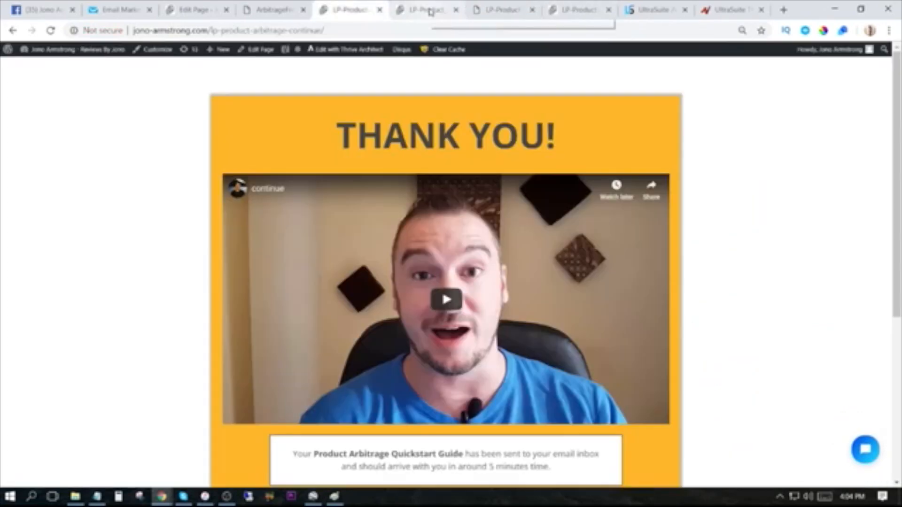
pyautogui.scroll(-5, 371, 295)
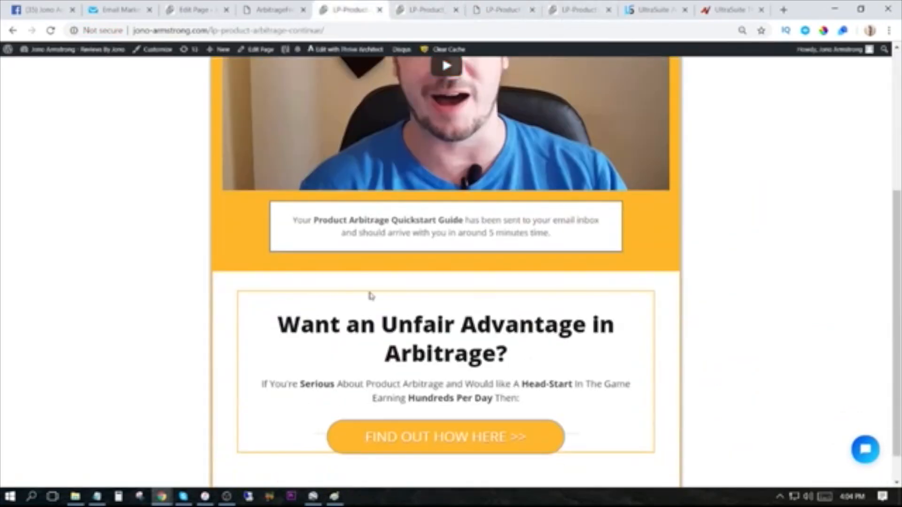
pyautogui.click(451, 445)
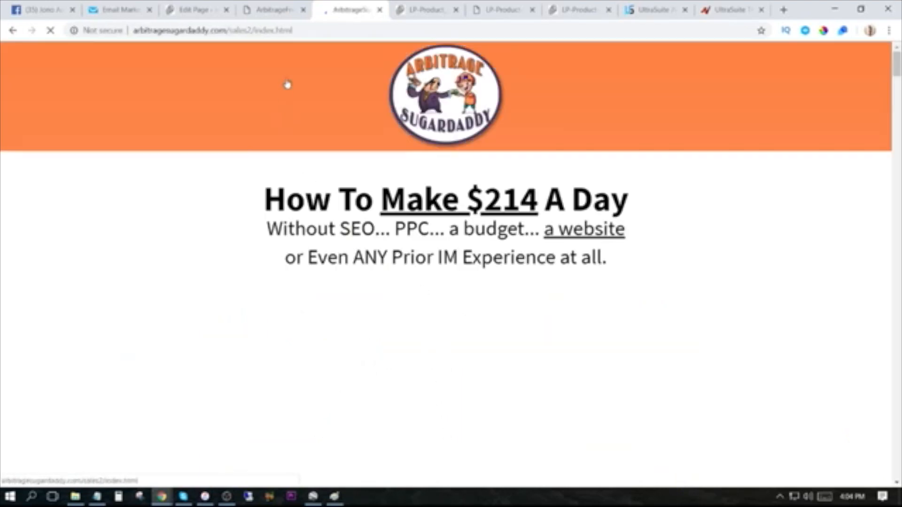
# Review the Arbitrage Sugardaddy sales page's video and pricing section, and switch back to the funnel diagram in Paint.
pyautogui.scroll(-12, 433, 286)
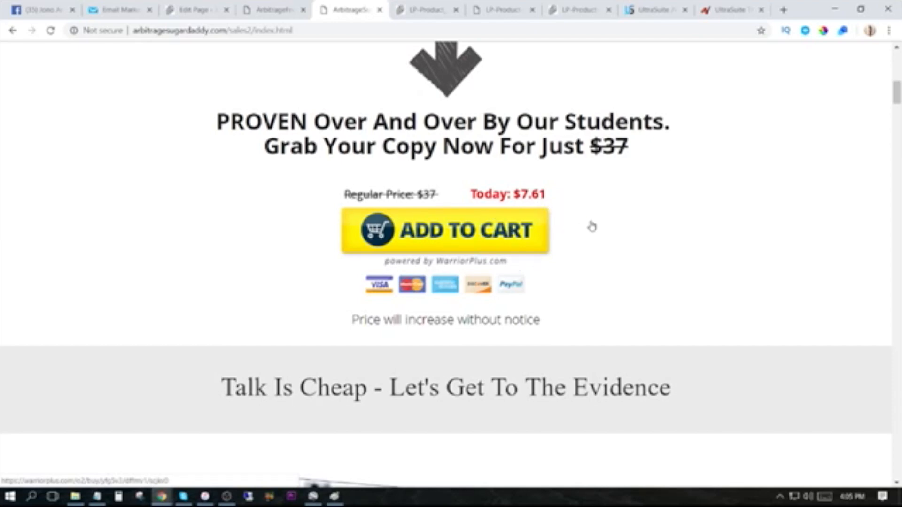
pyautogui.scroll(15, 484, 225)
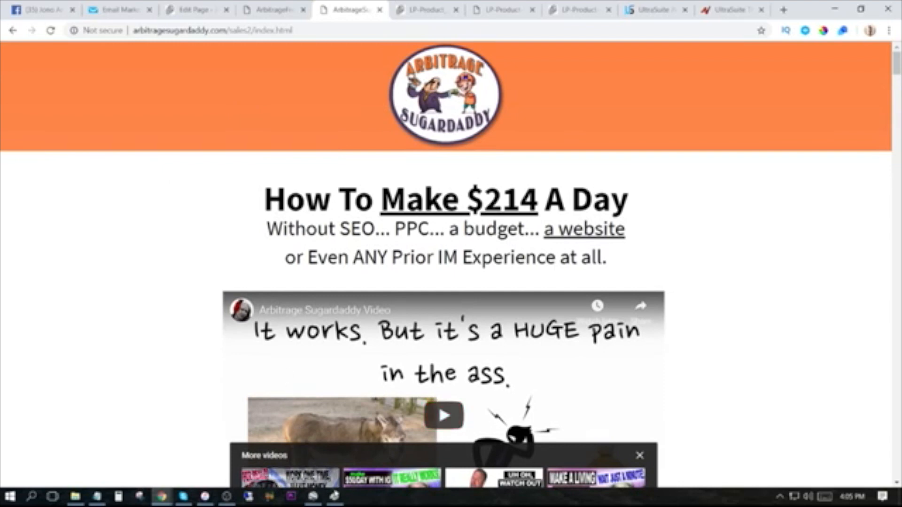
pyautogui.click(334, 496)
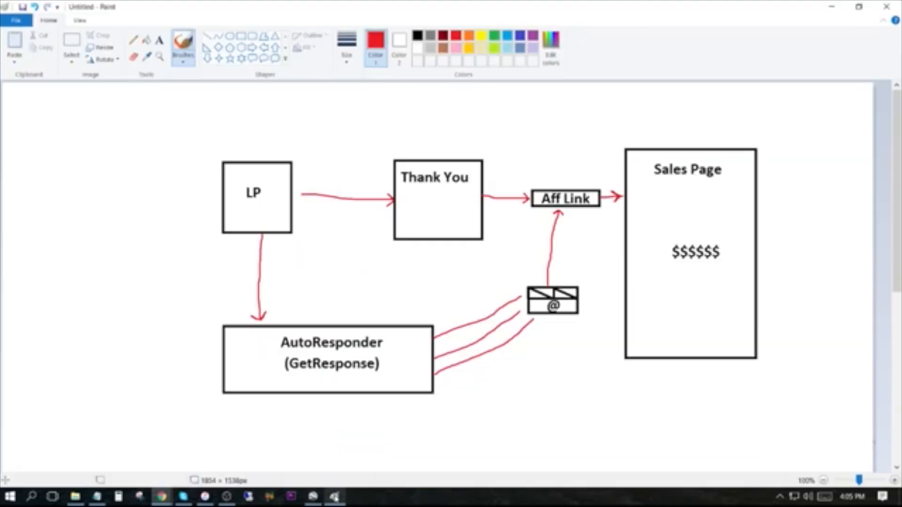